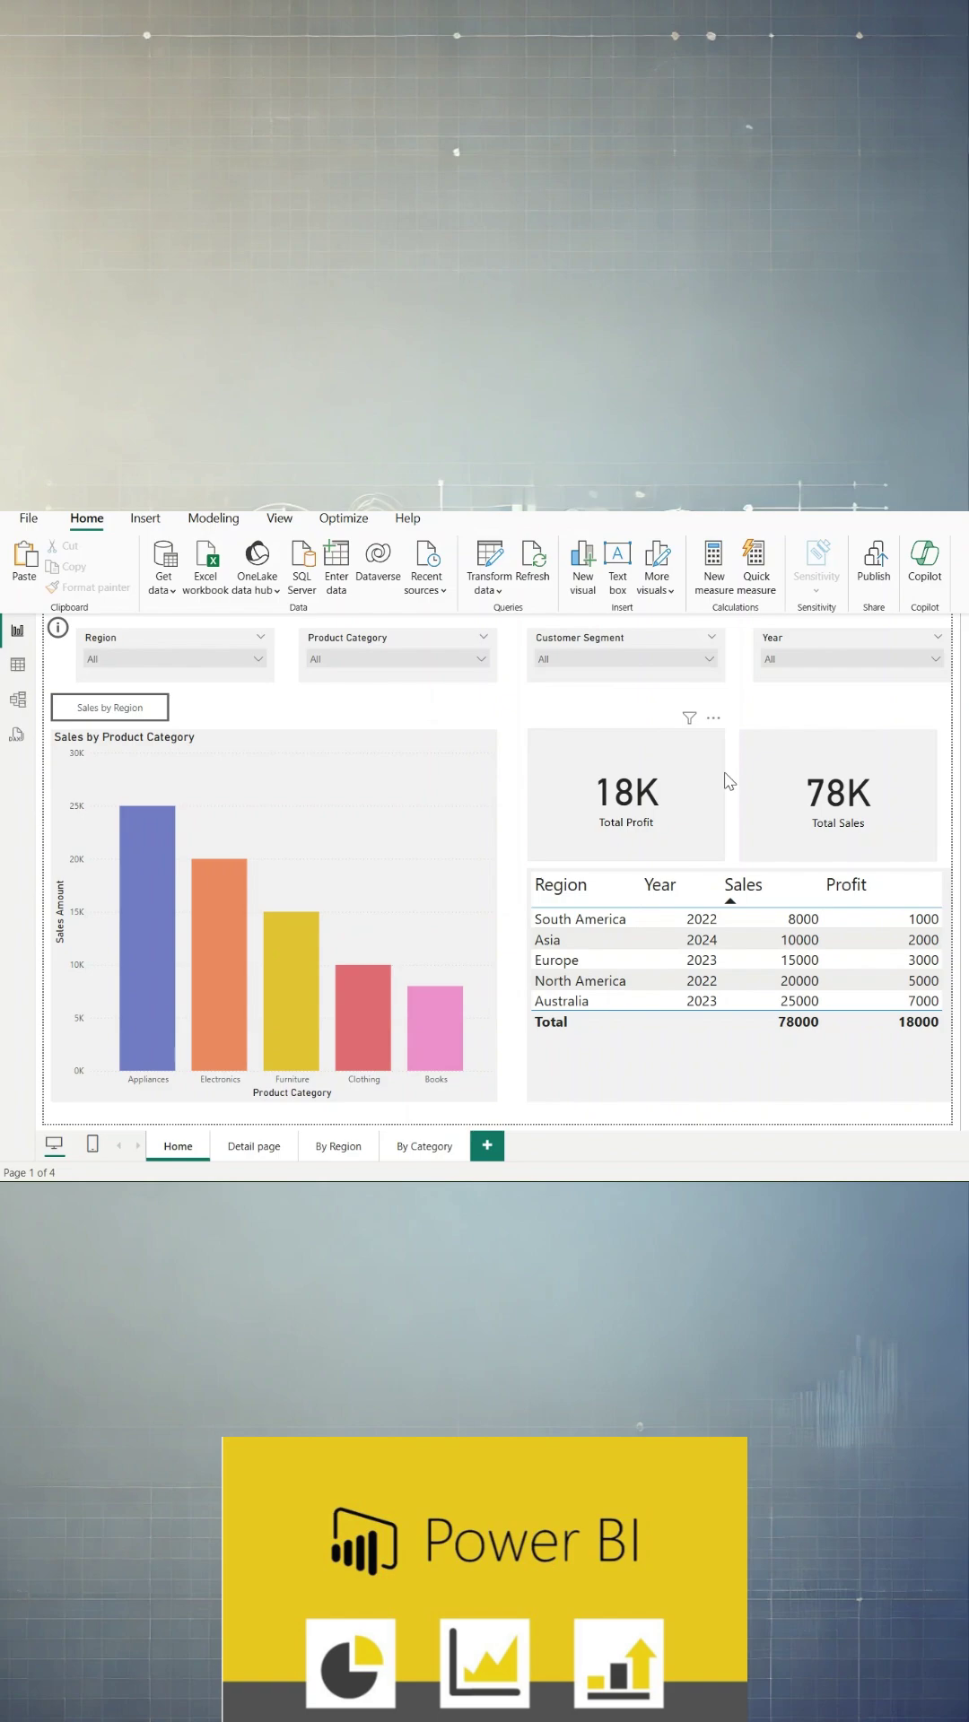
Step: Test the current keyboard focus order by tabbing through visuals from the Total Profit card
key(Tab)
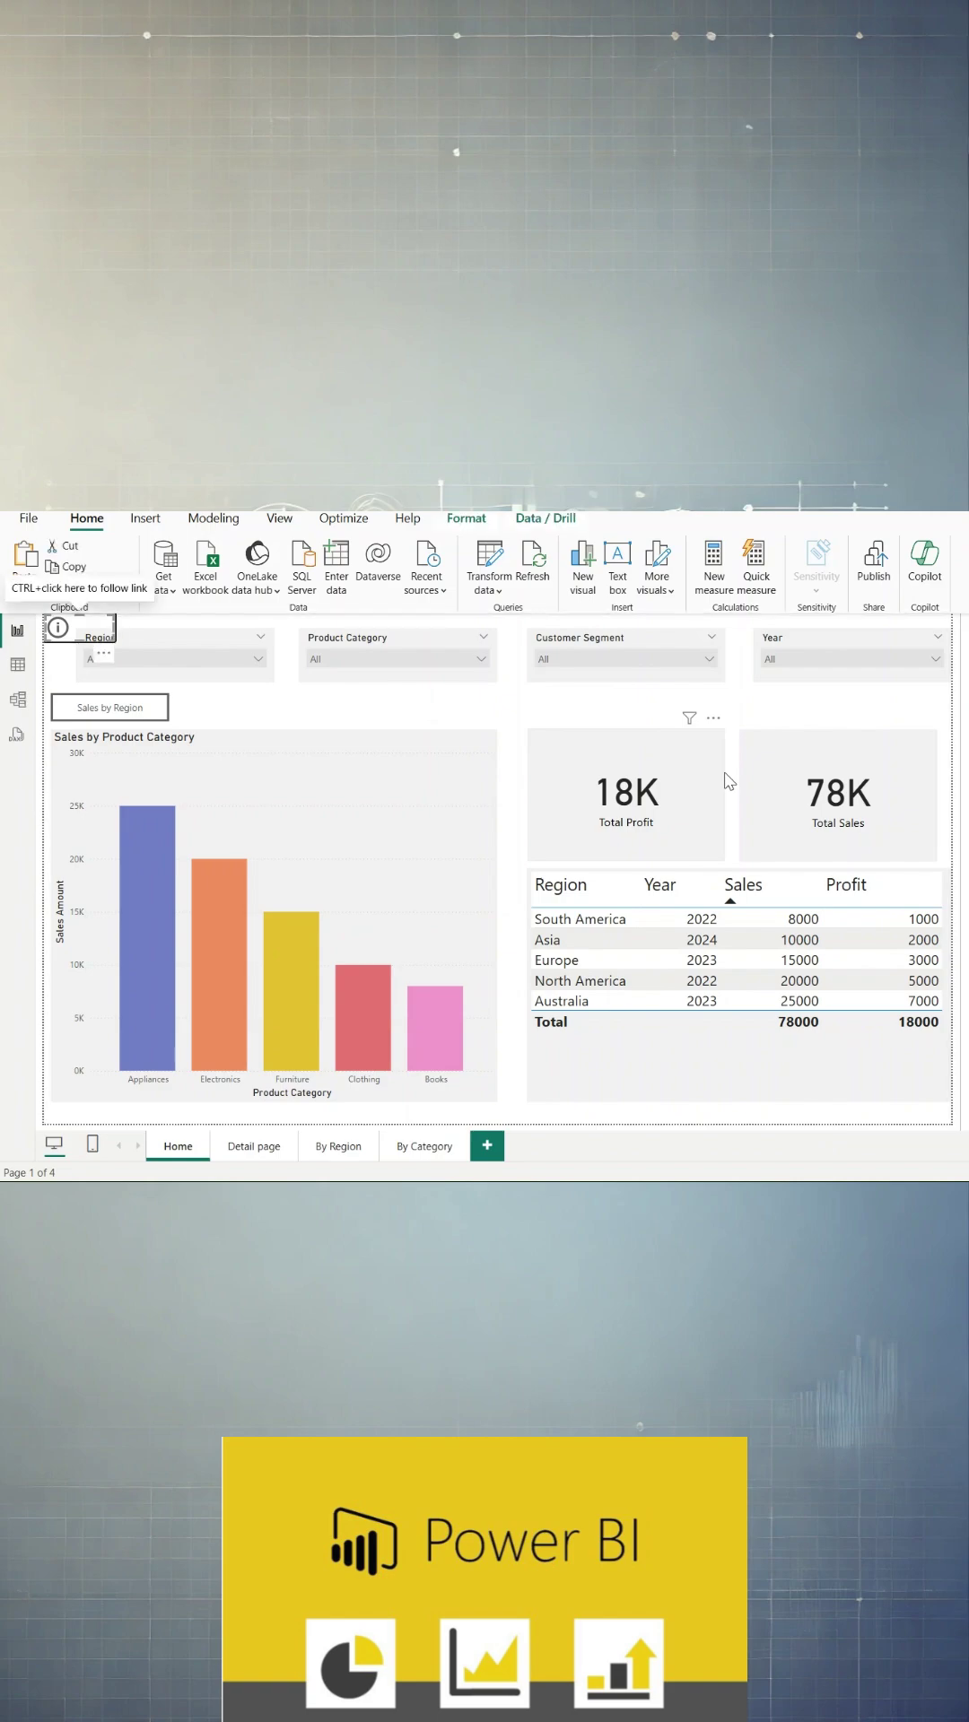
click(725, 781)
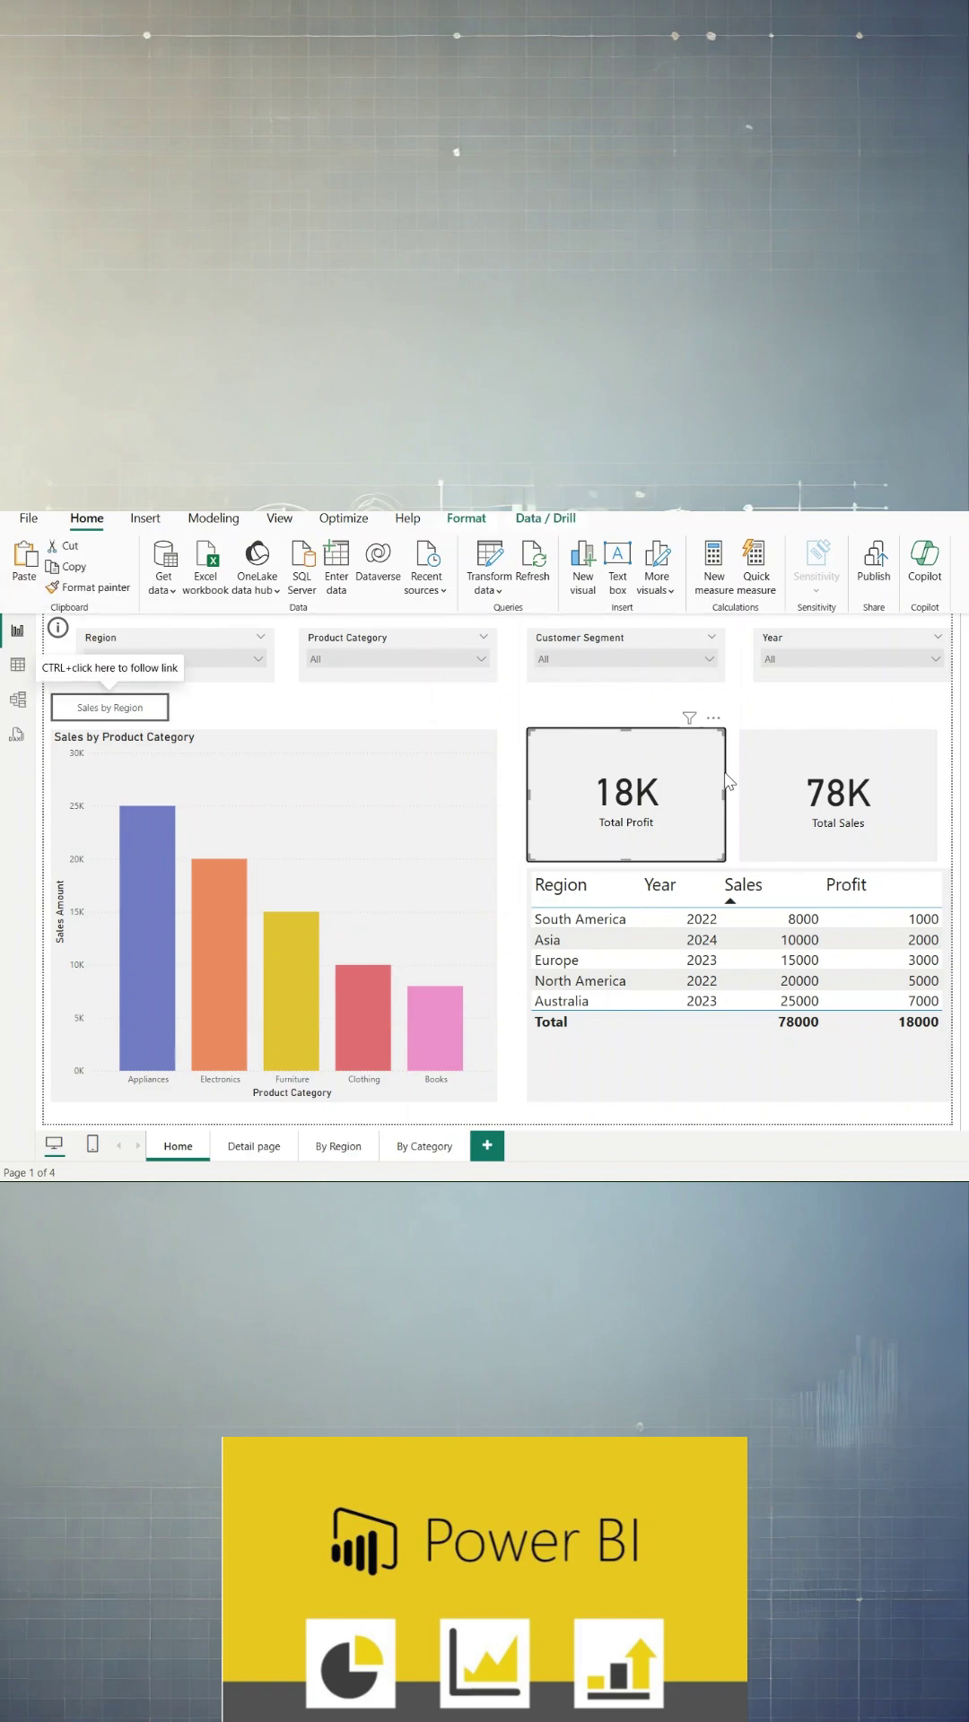
key(Tab)
key(Tab)
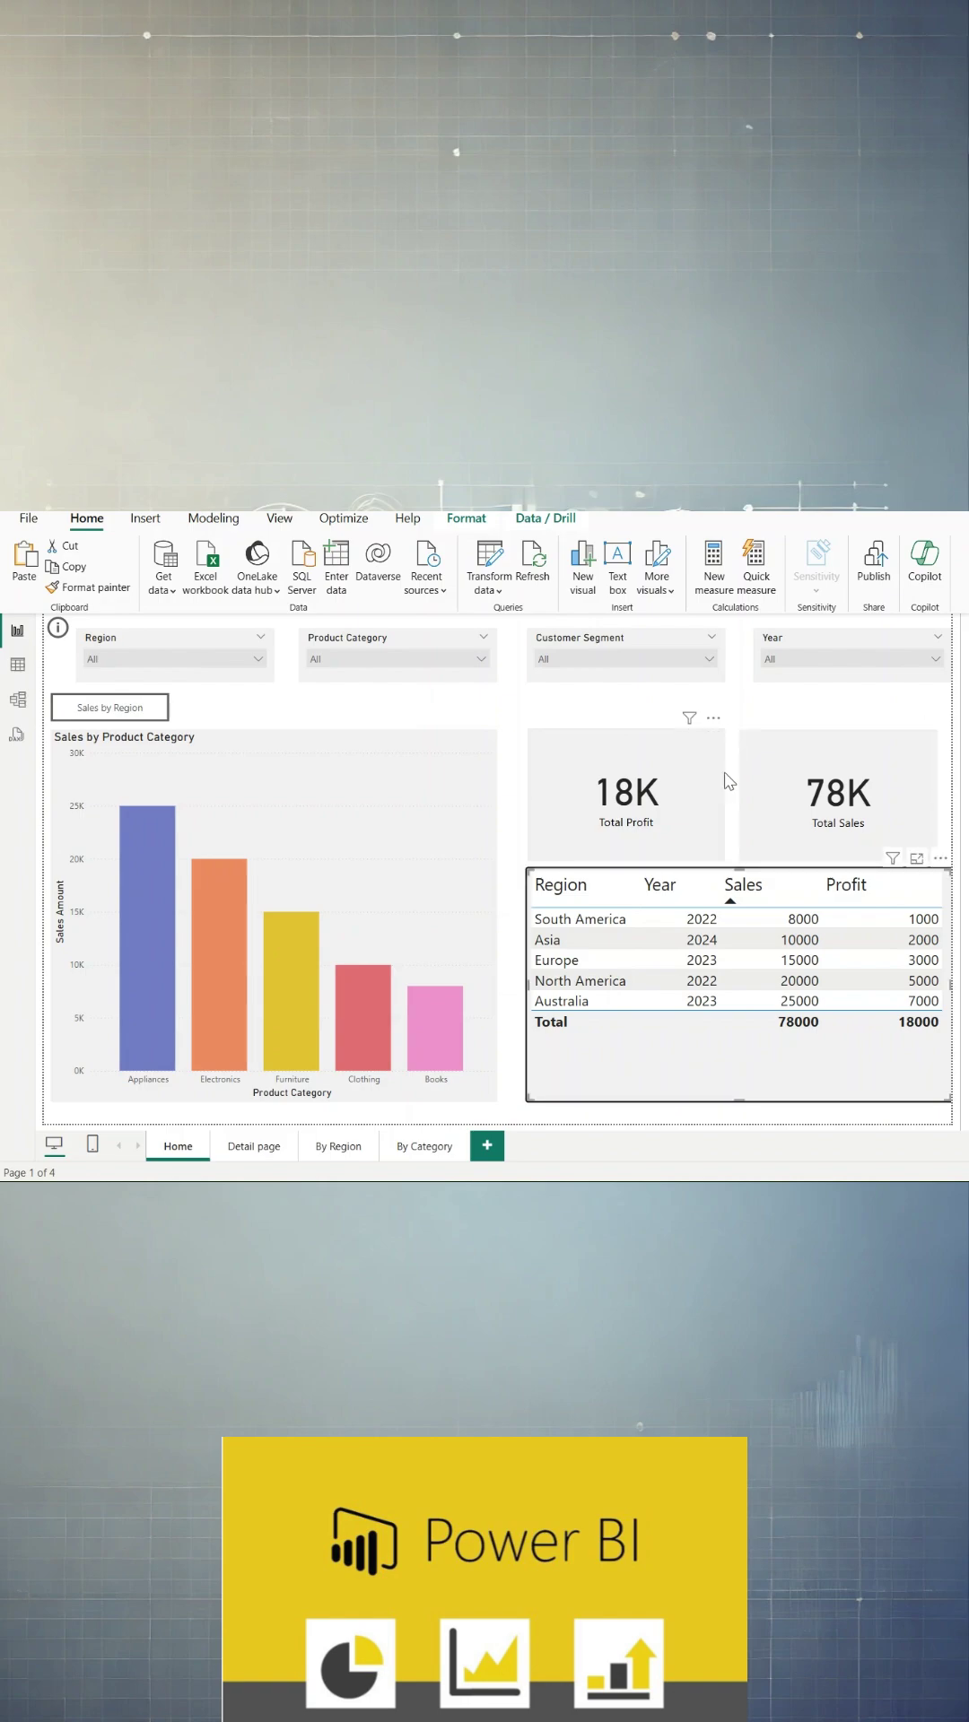
key(Tab)
key(Tab)
key(Tab)
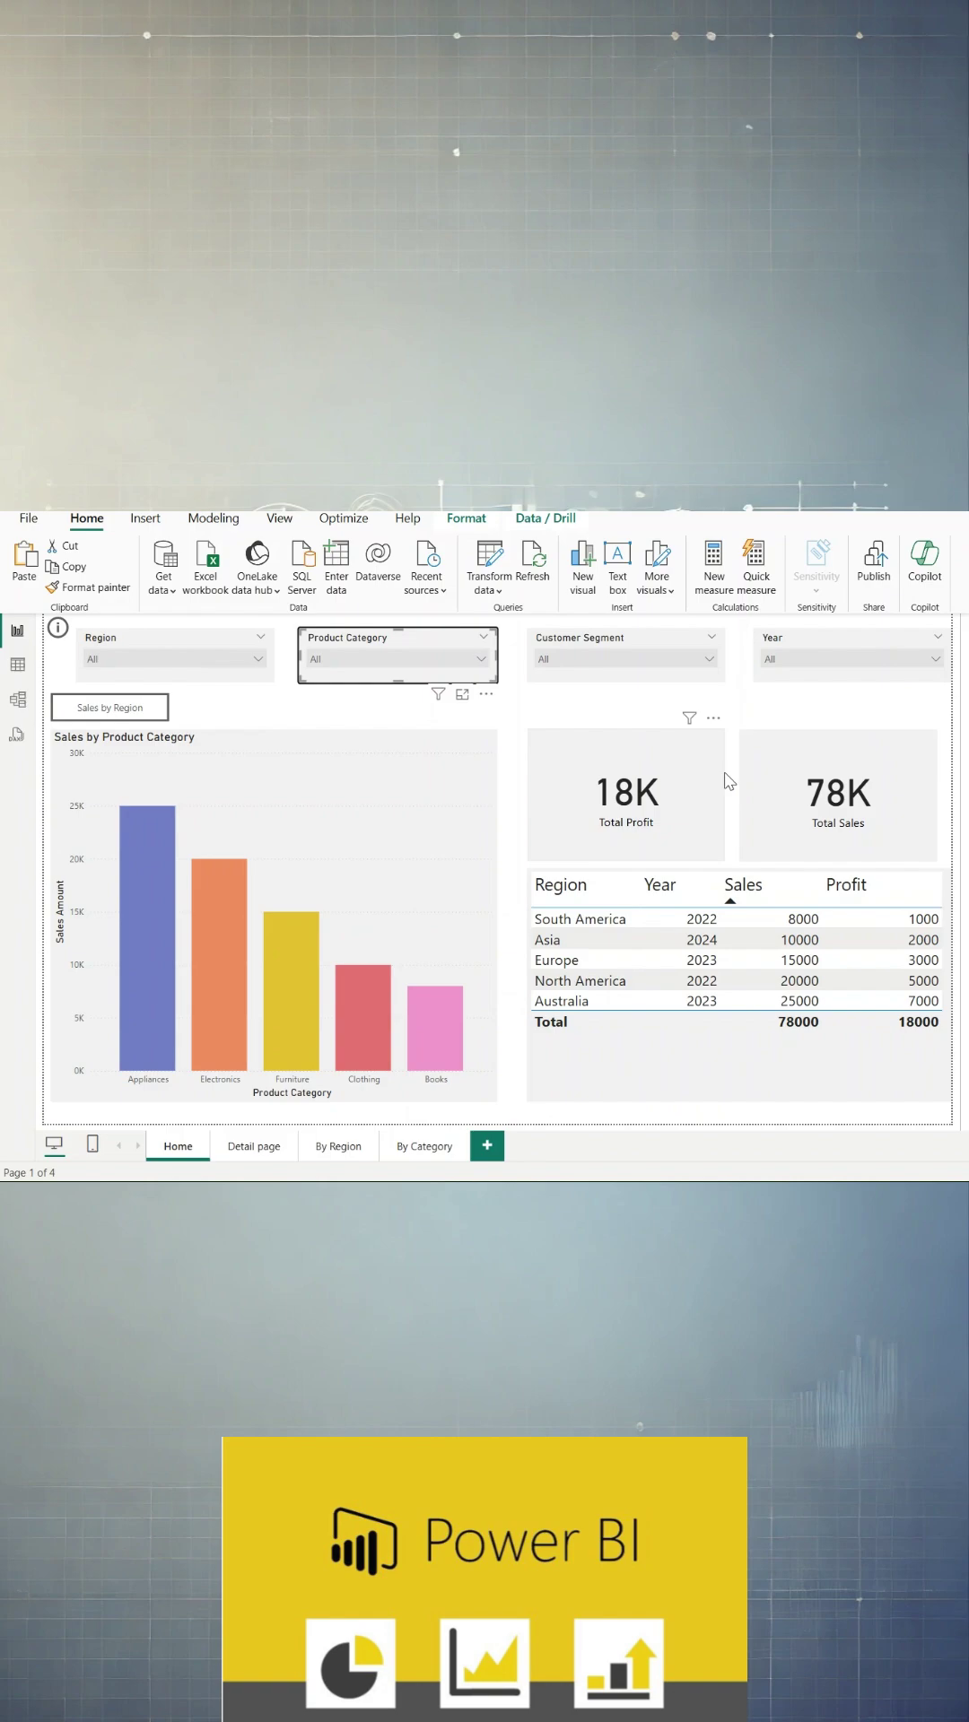
Step: Show the Selection pane from the View ribbon with its Tab order list
click(278, 518)
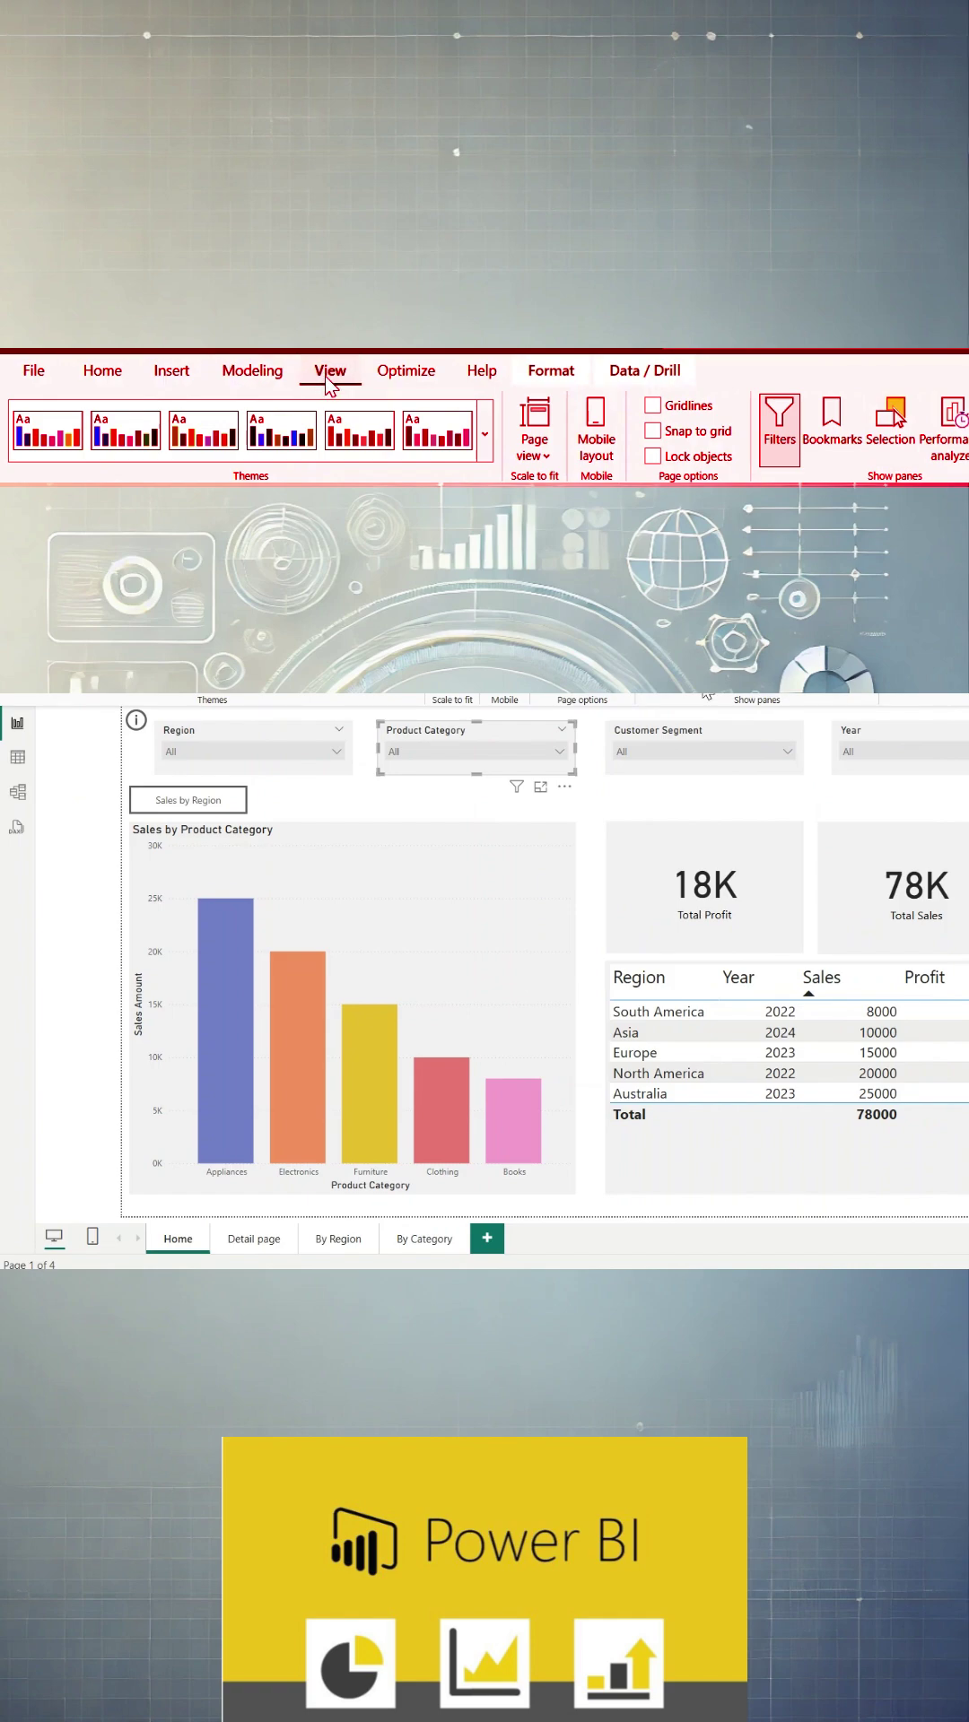
click(908, 445)
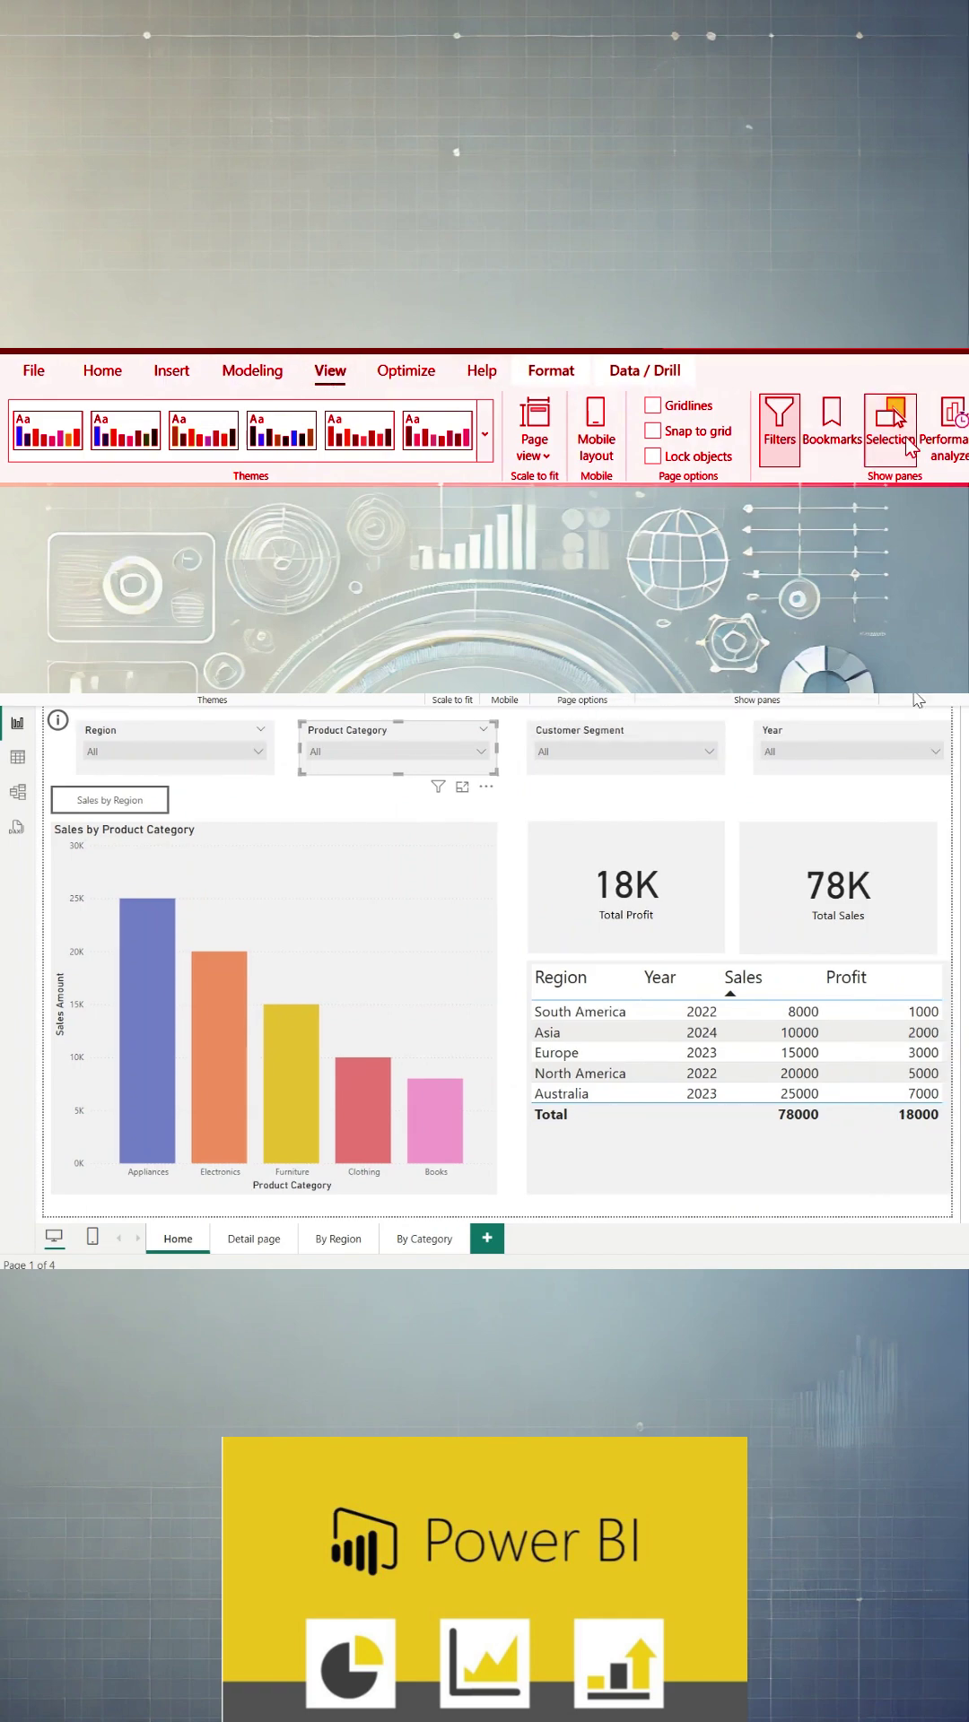
click(906, 437)
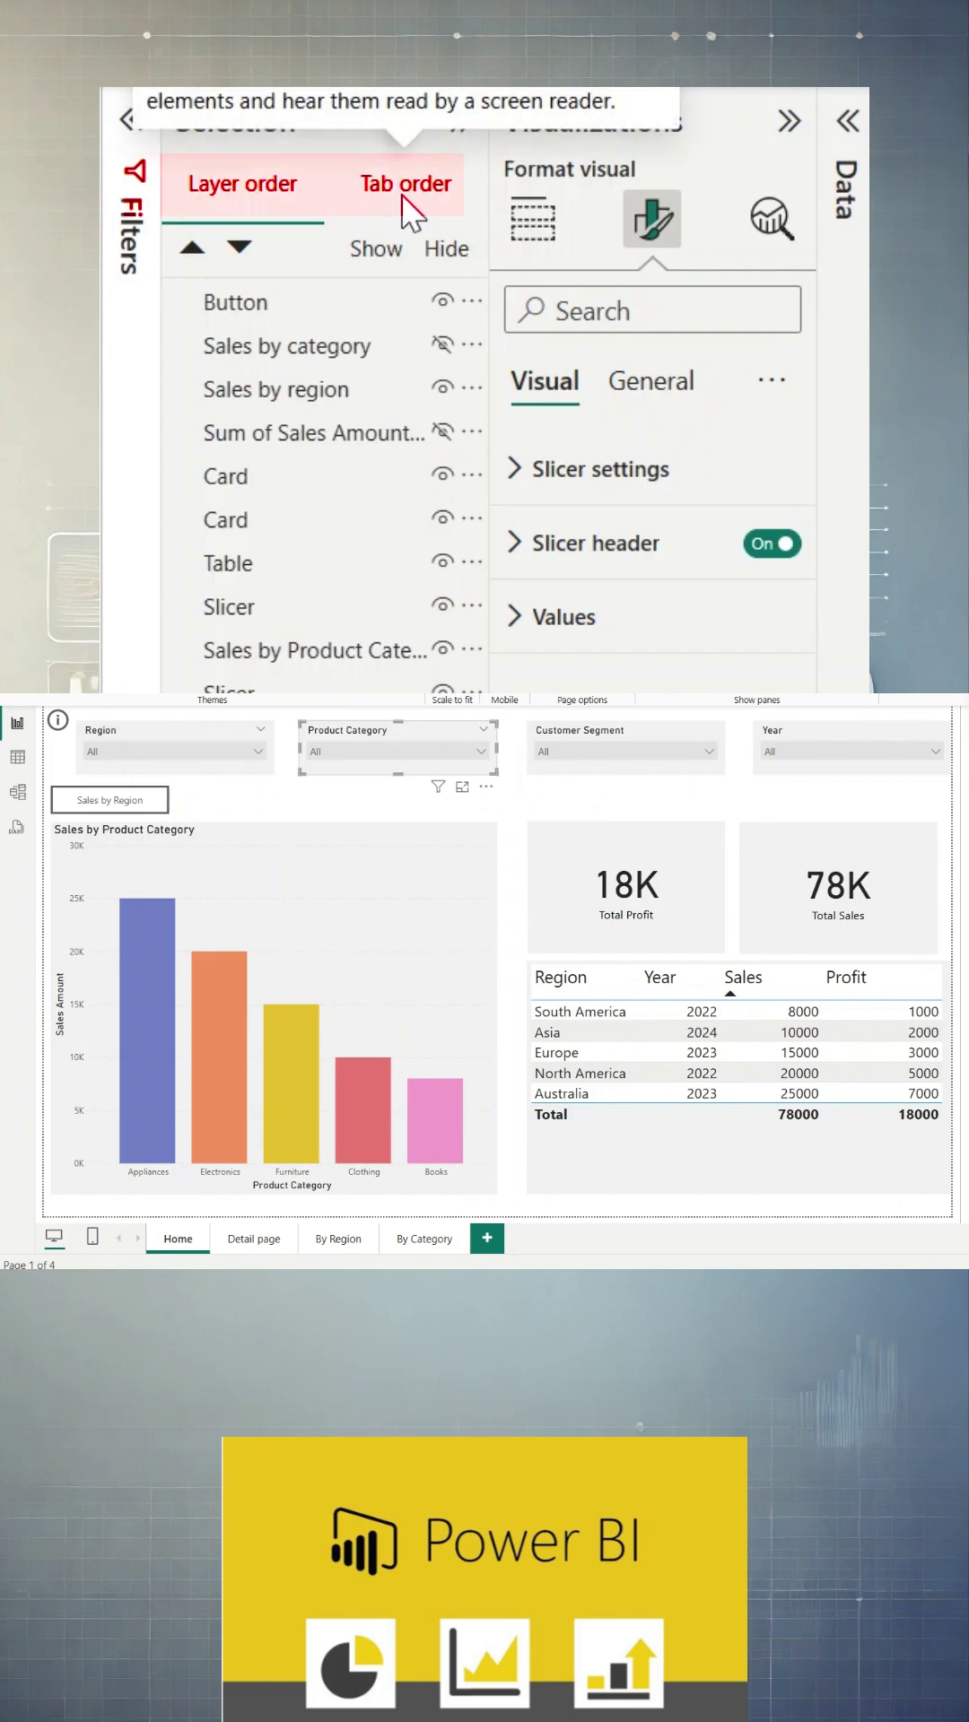
click(405, 188)
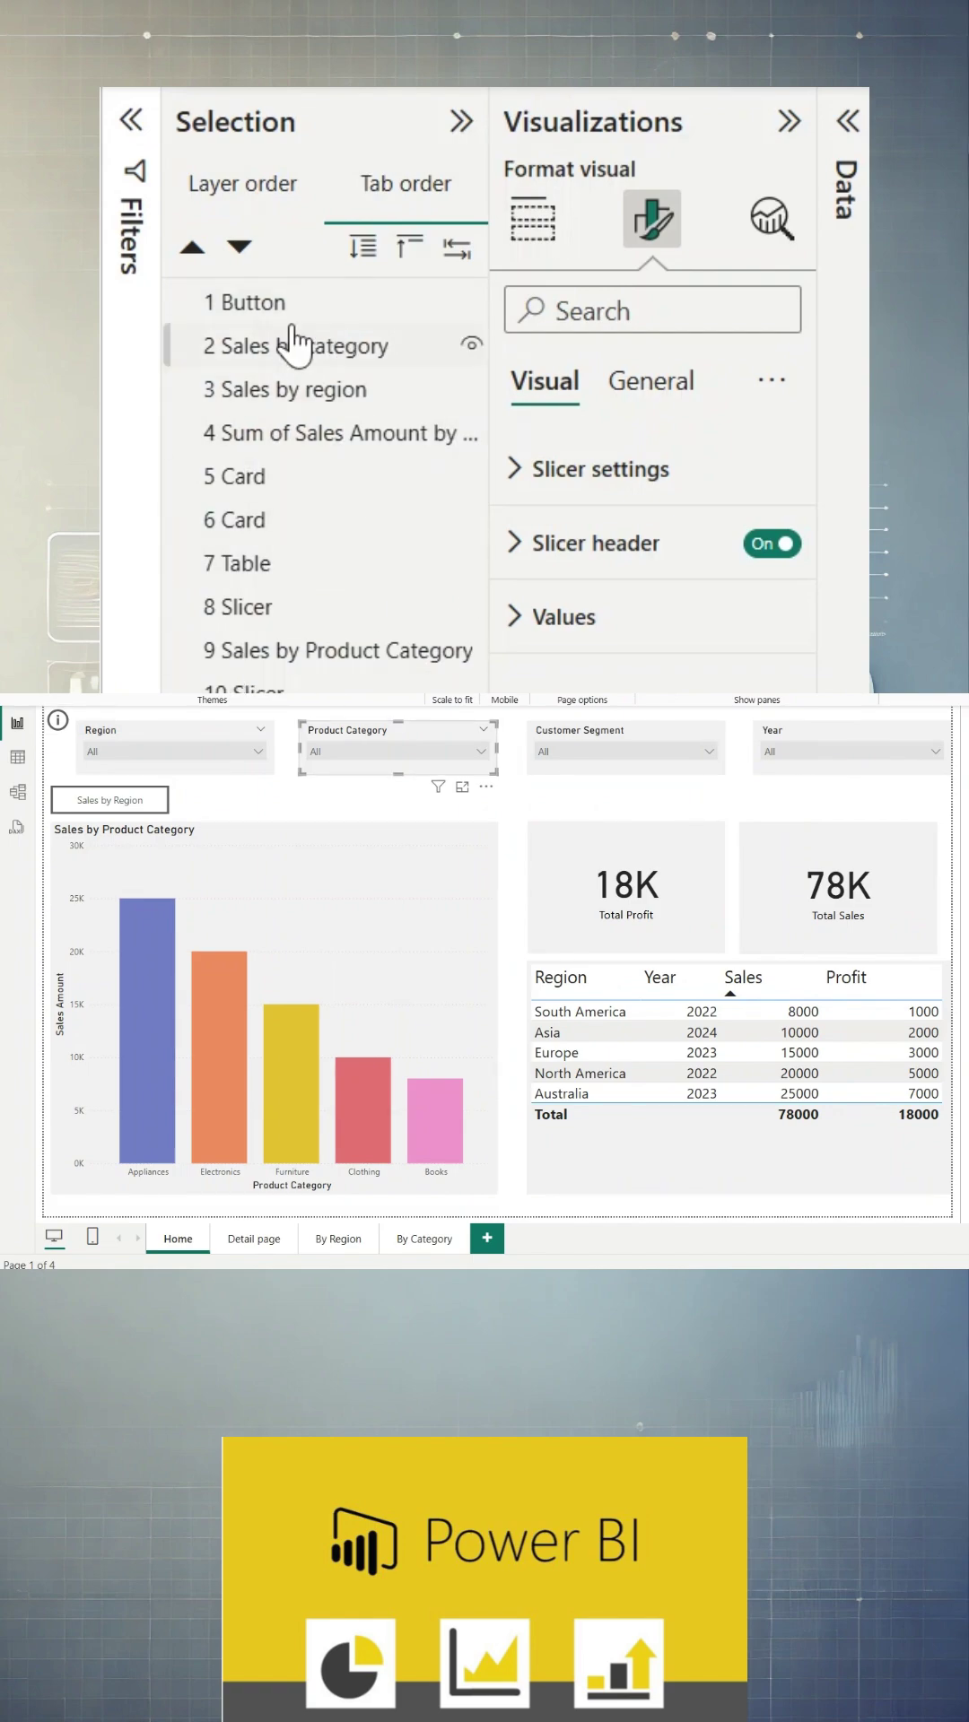
mouse_move(310, 745)
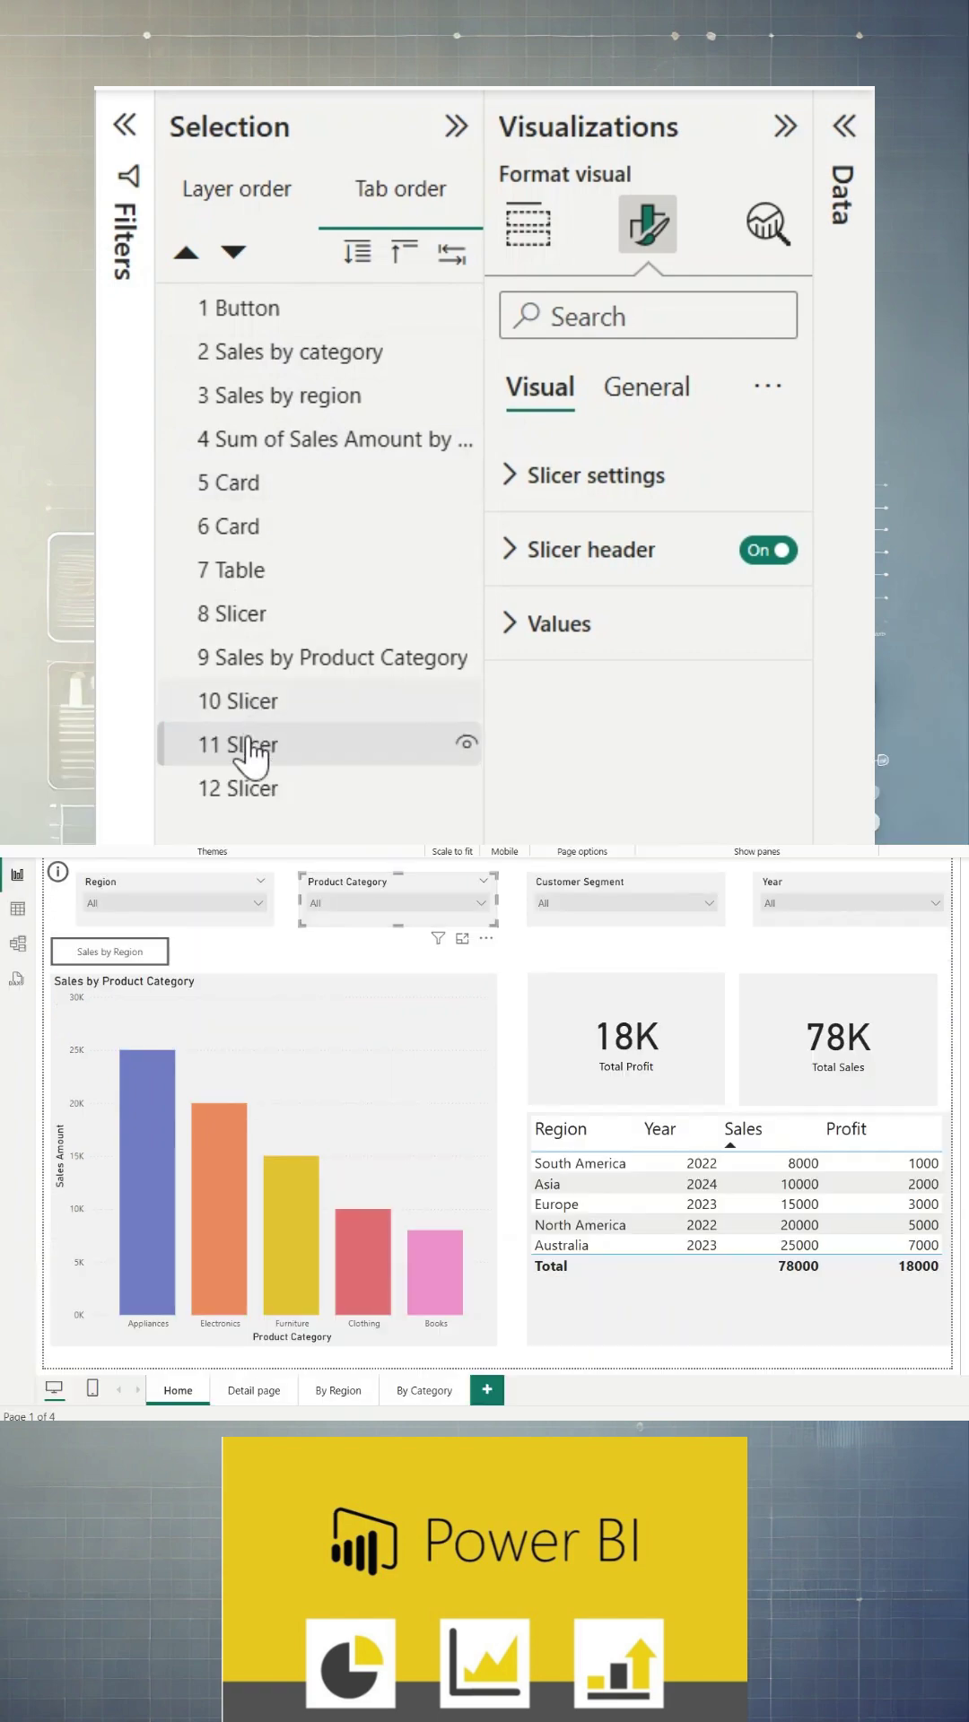
Step: Move the Region slicer to position 2 in the tab order, then check the info button and slicer
click(240, 743)
drag(270, 748, 278, 362)
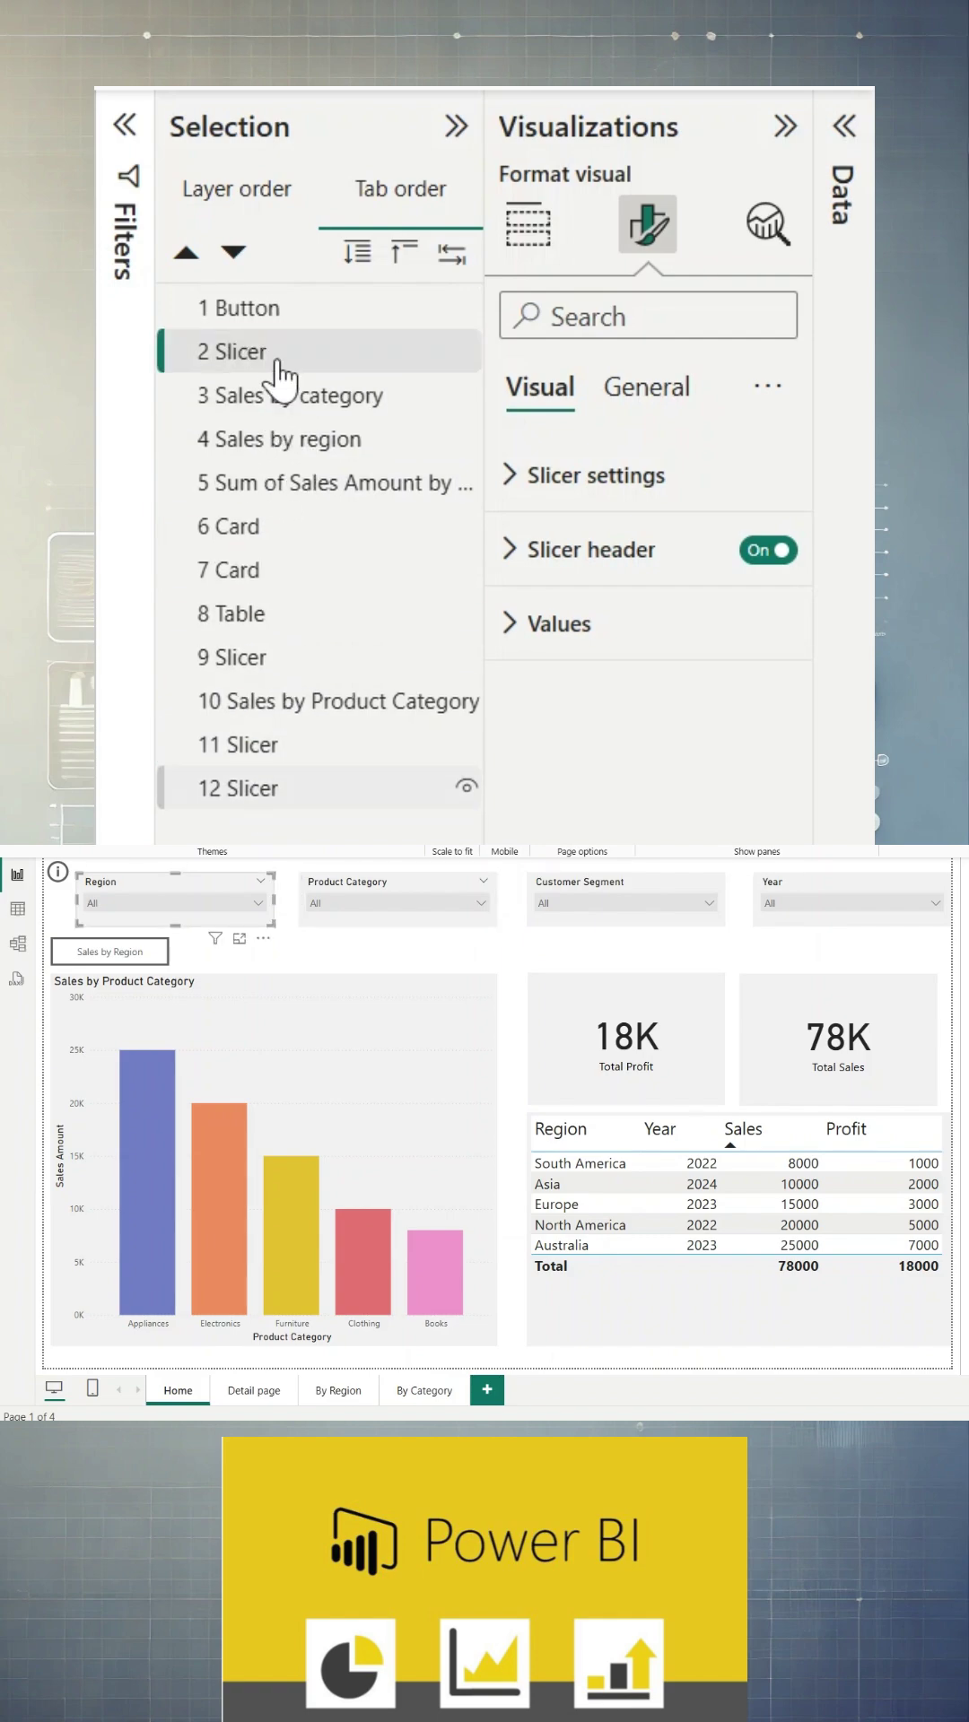
click(390, 945)
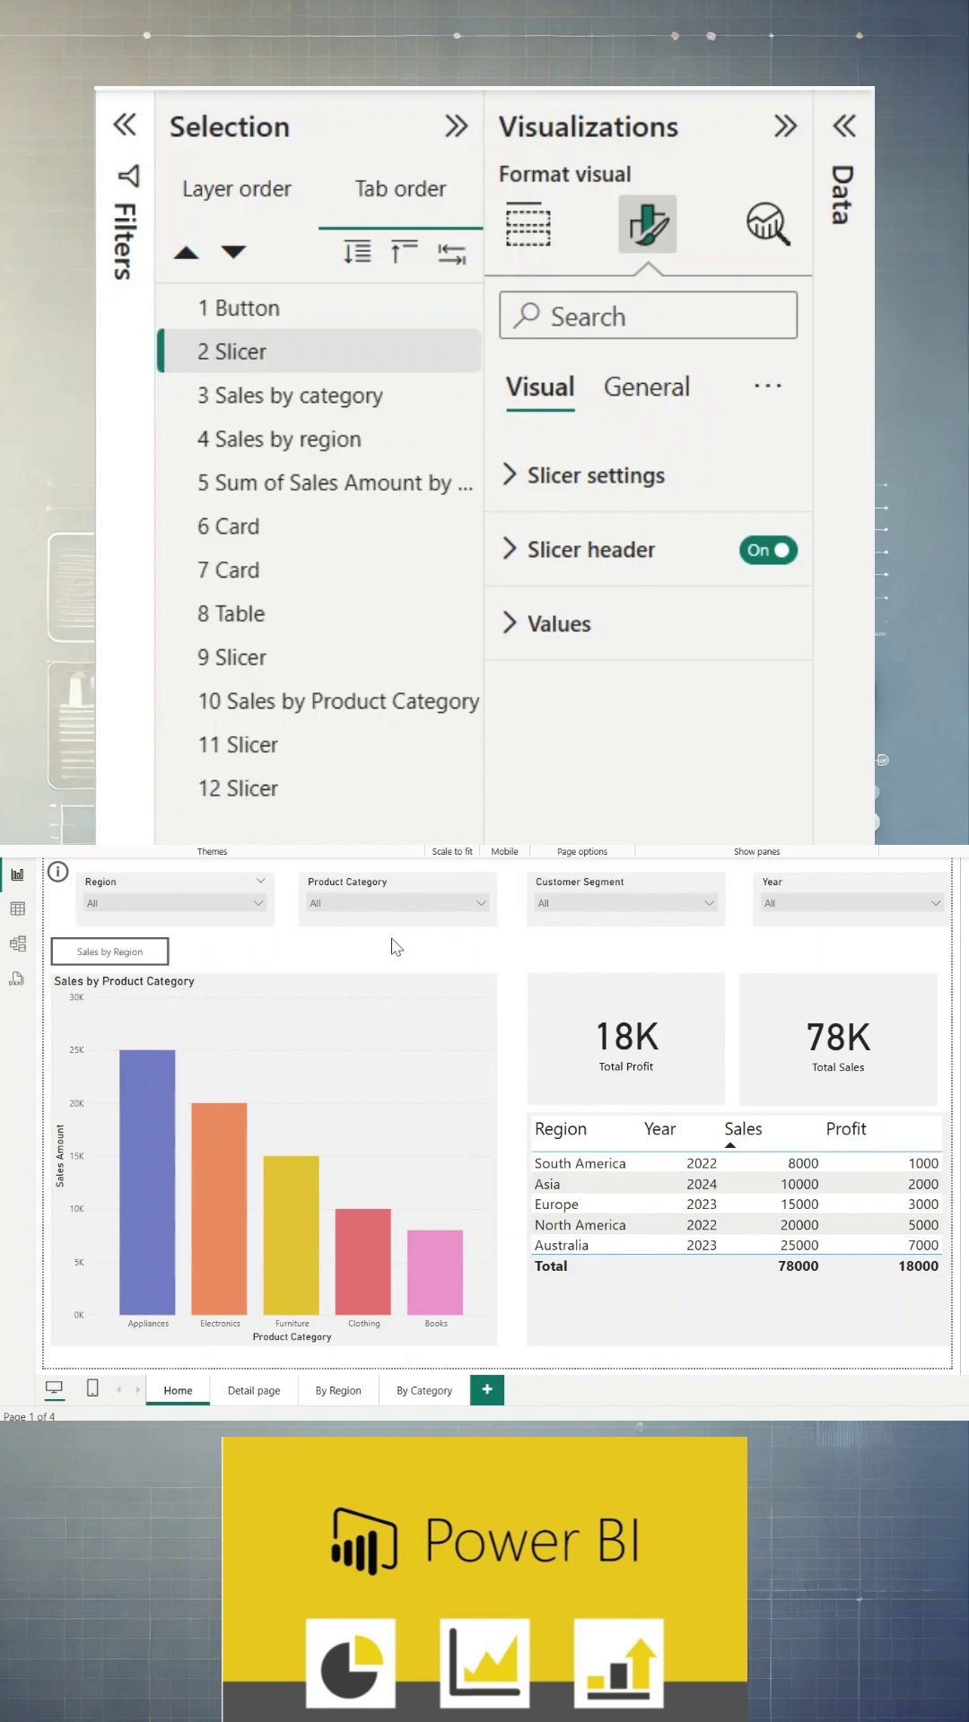
click(56, 875)
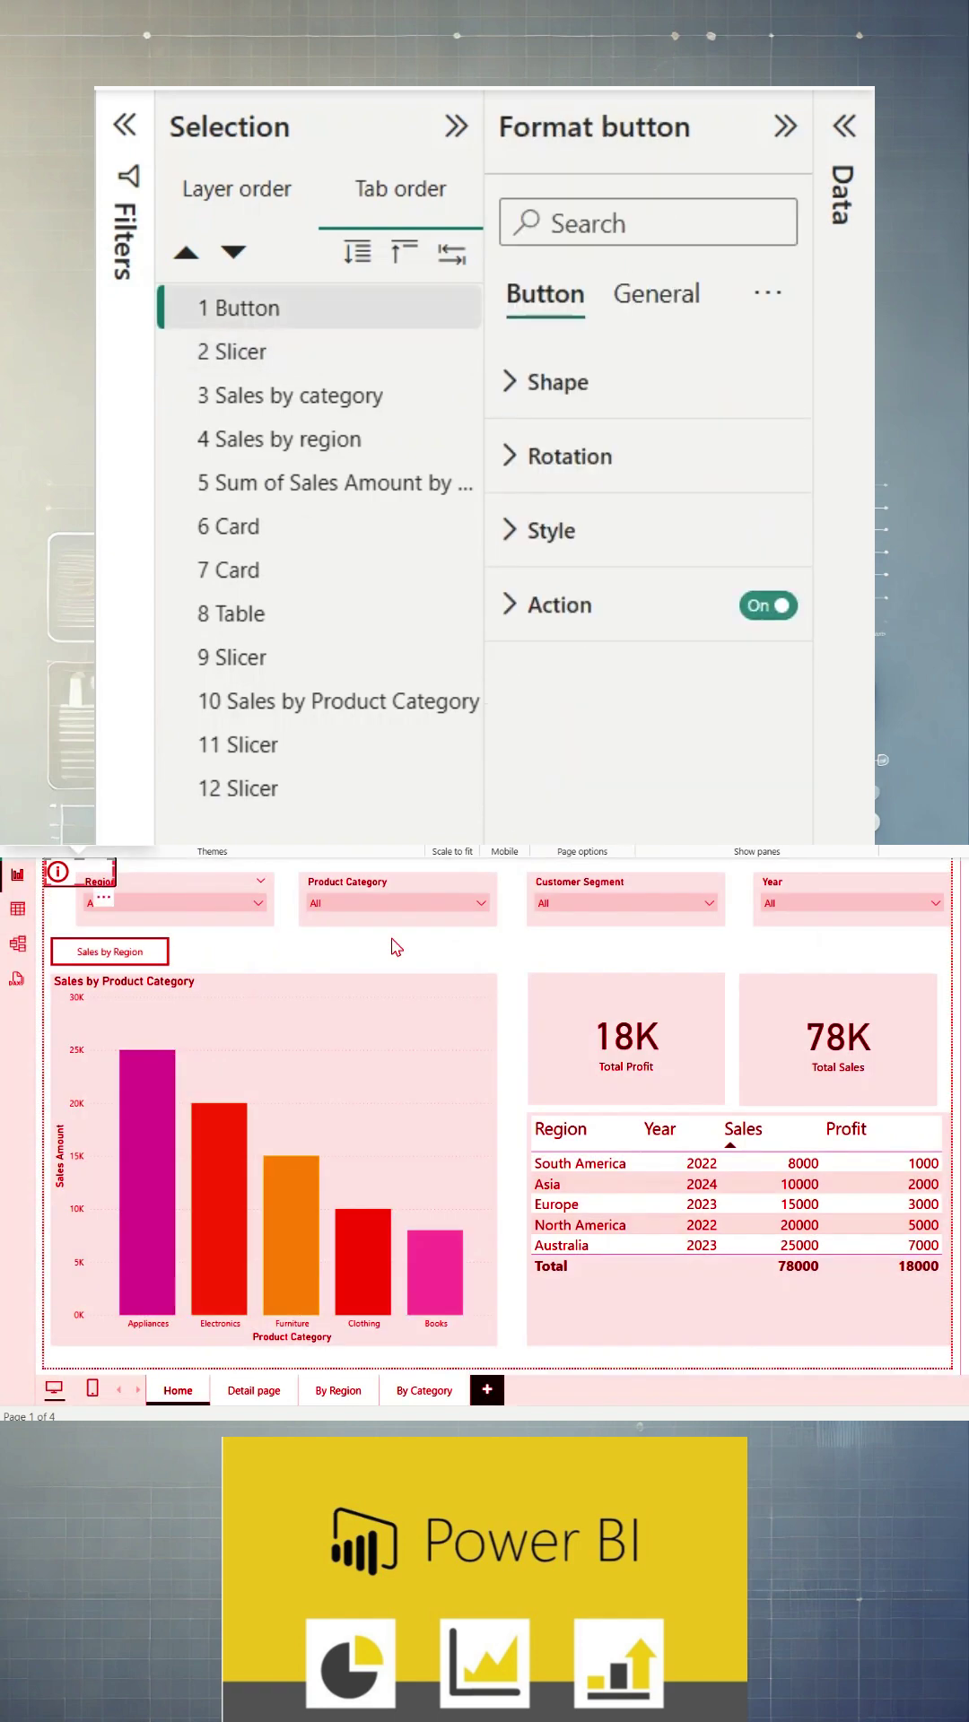
click(62, 887)
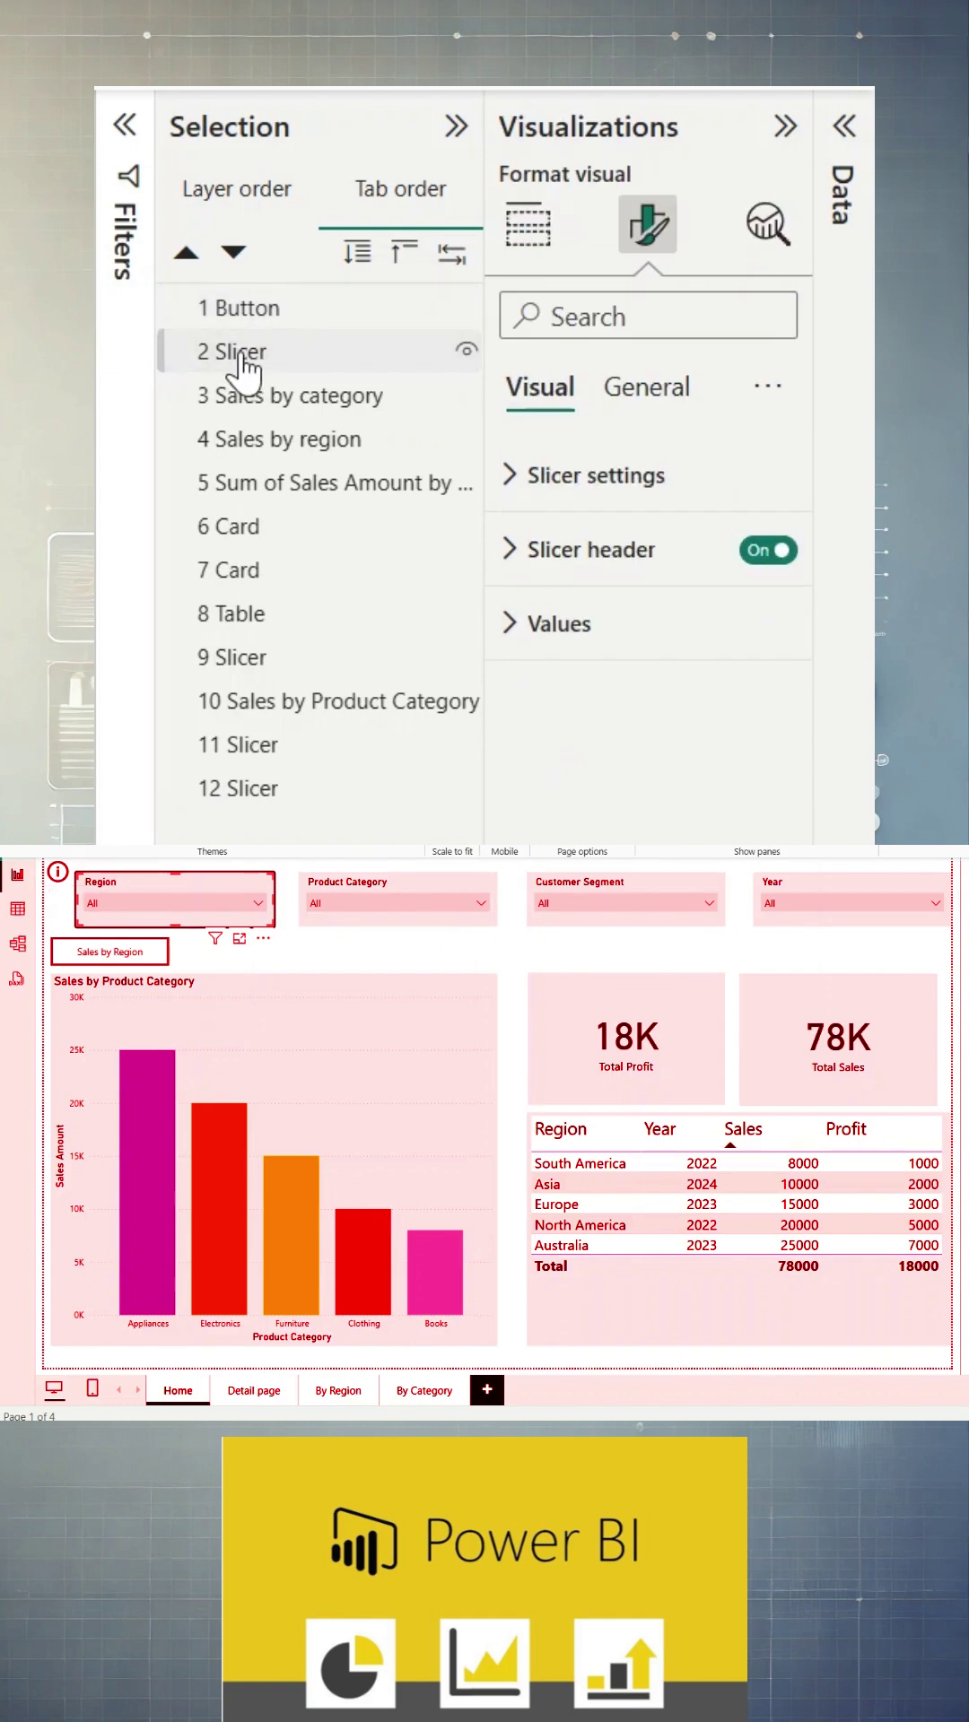
mouse_move(319, 400)
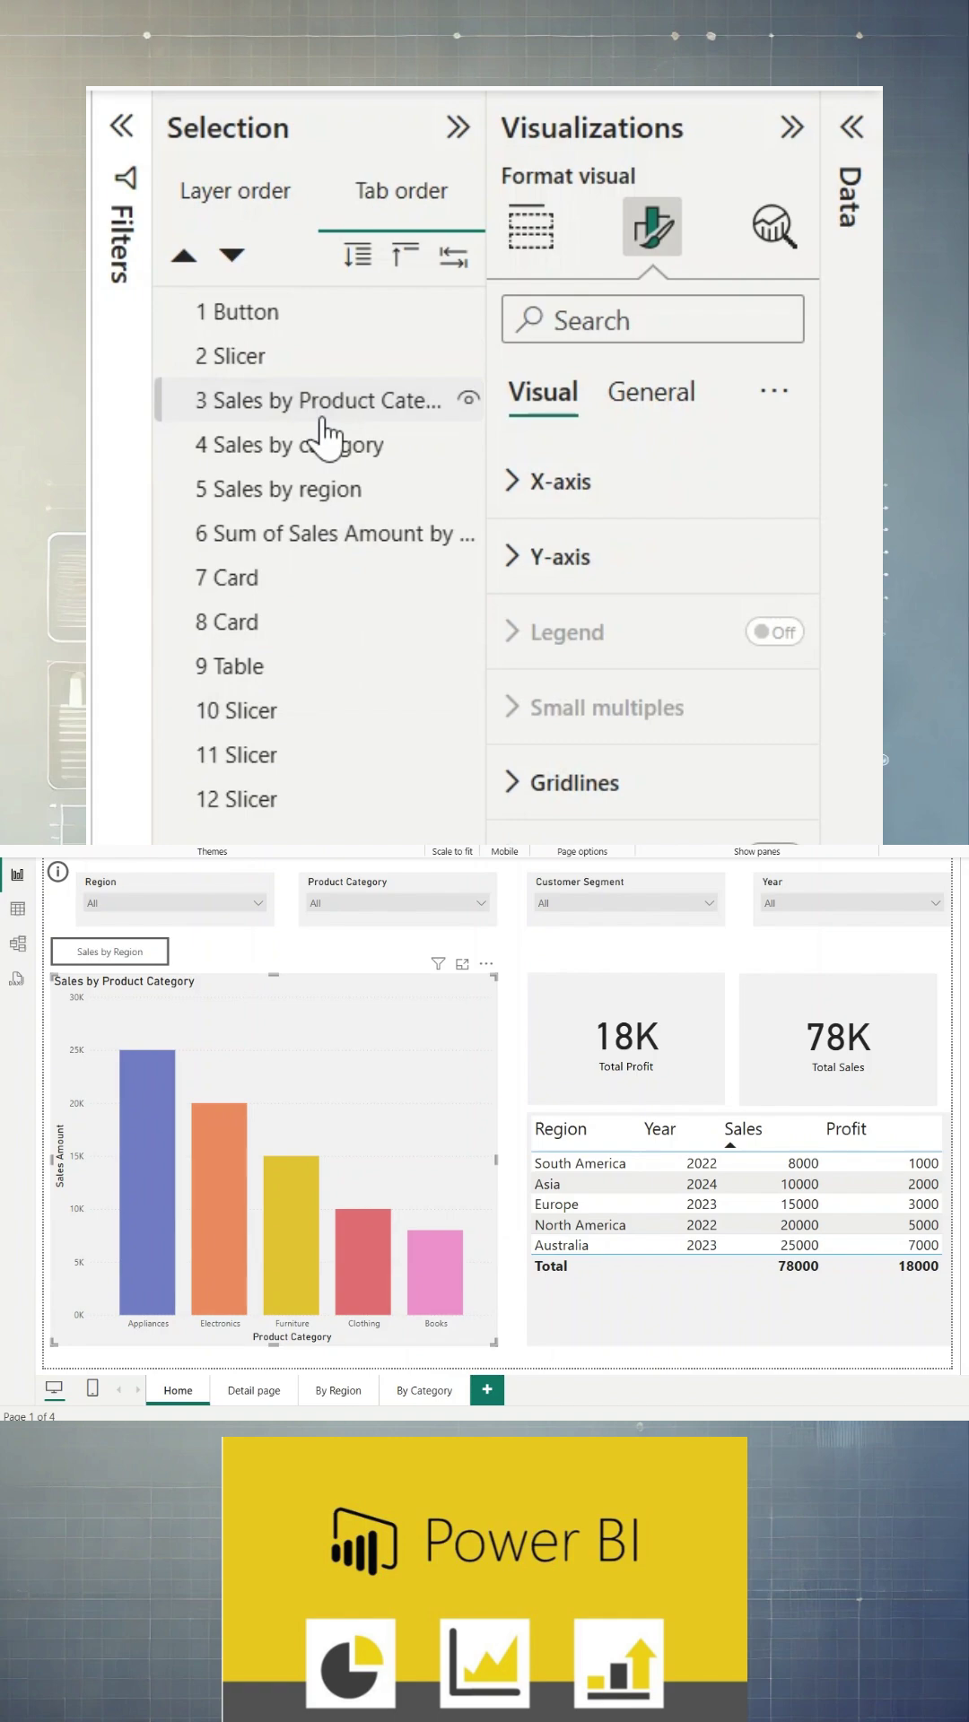
Step: With Sales by Product Category selected, apply 'Have tab order match visual order'
click(322, 410)
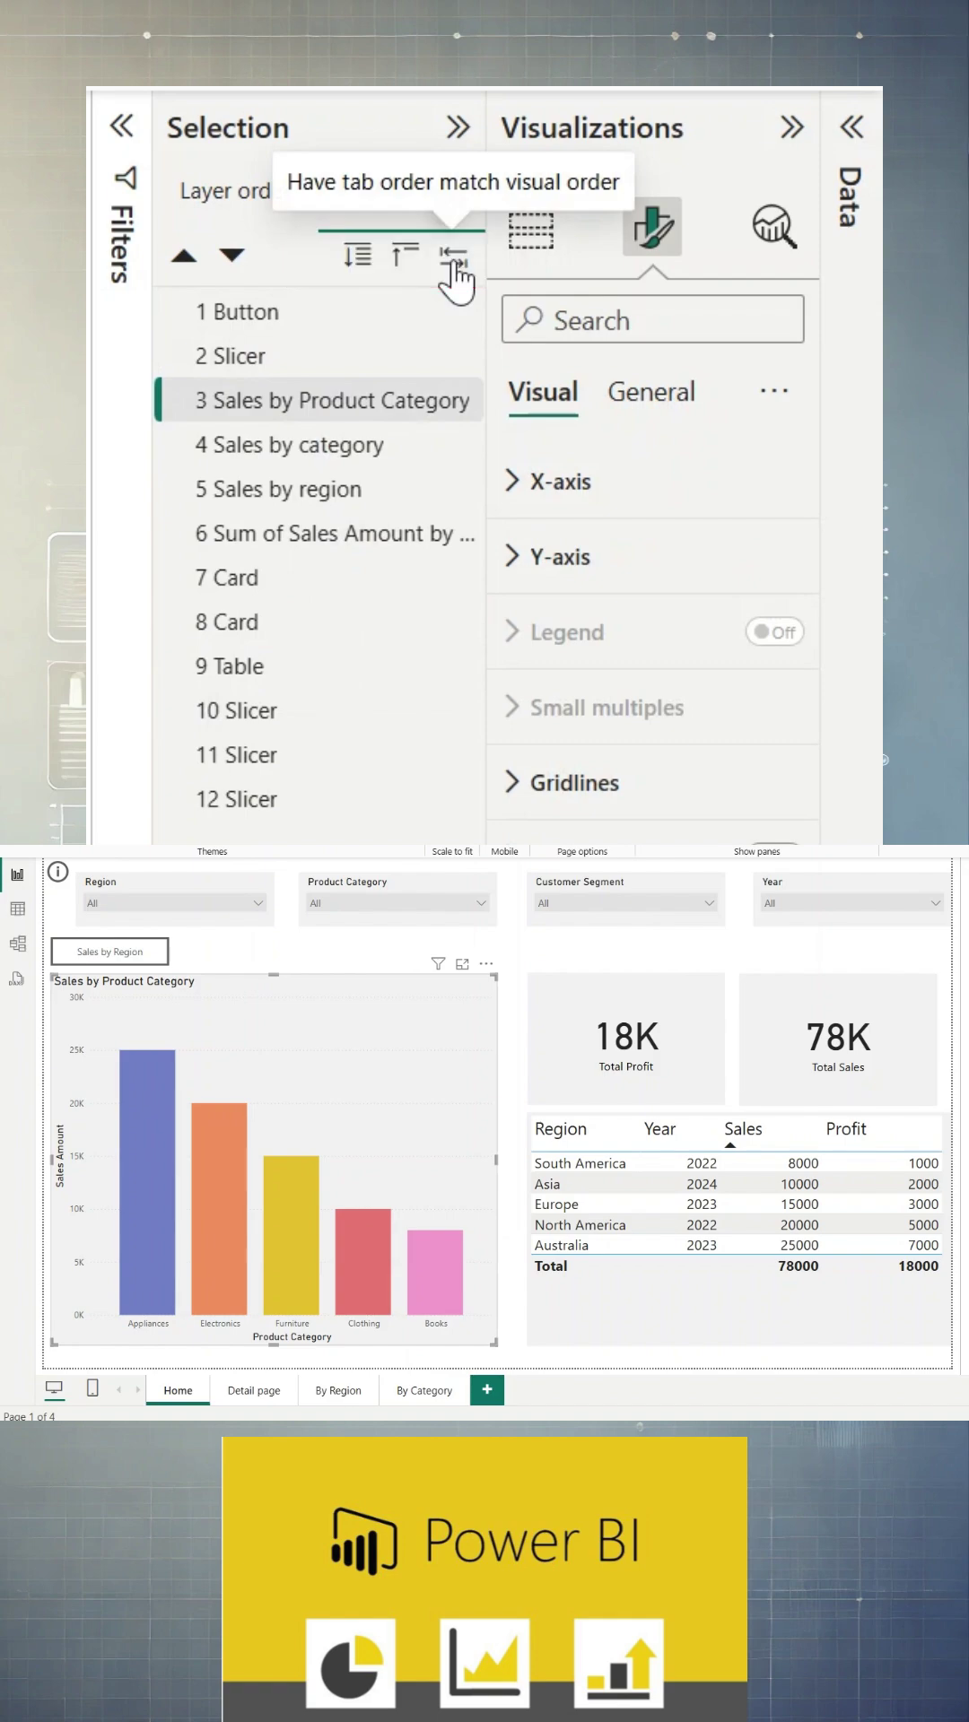
click(454, 269)
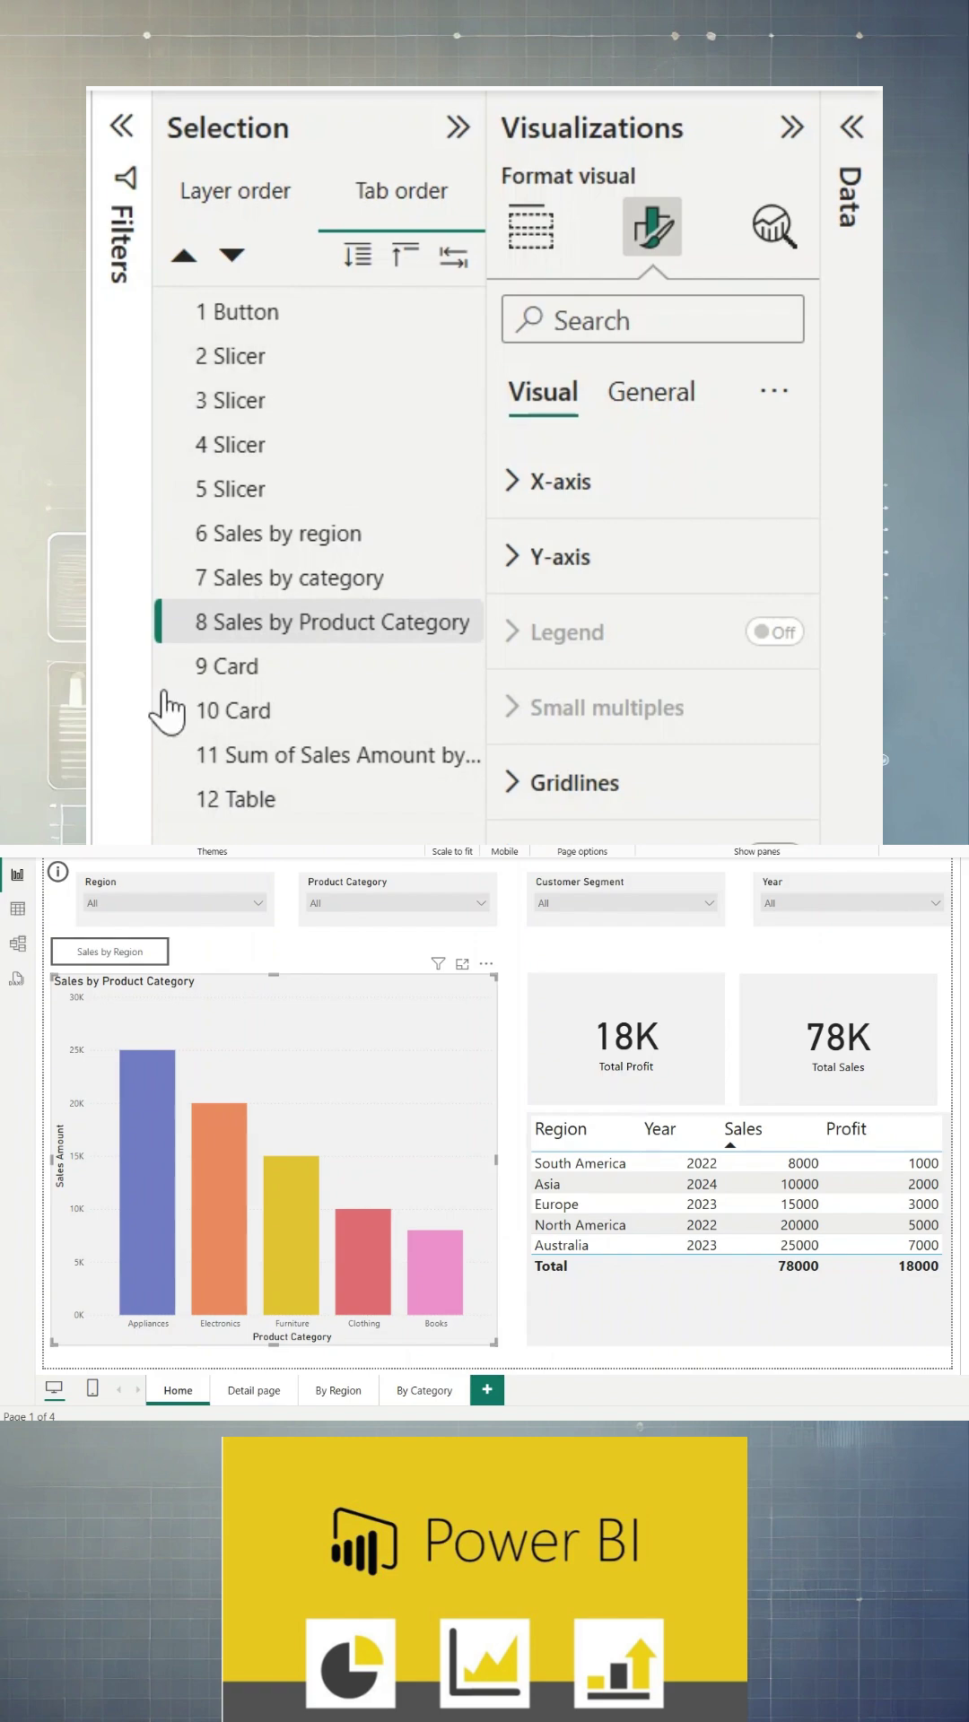
mouse_move(625, 1037)
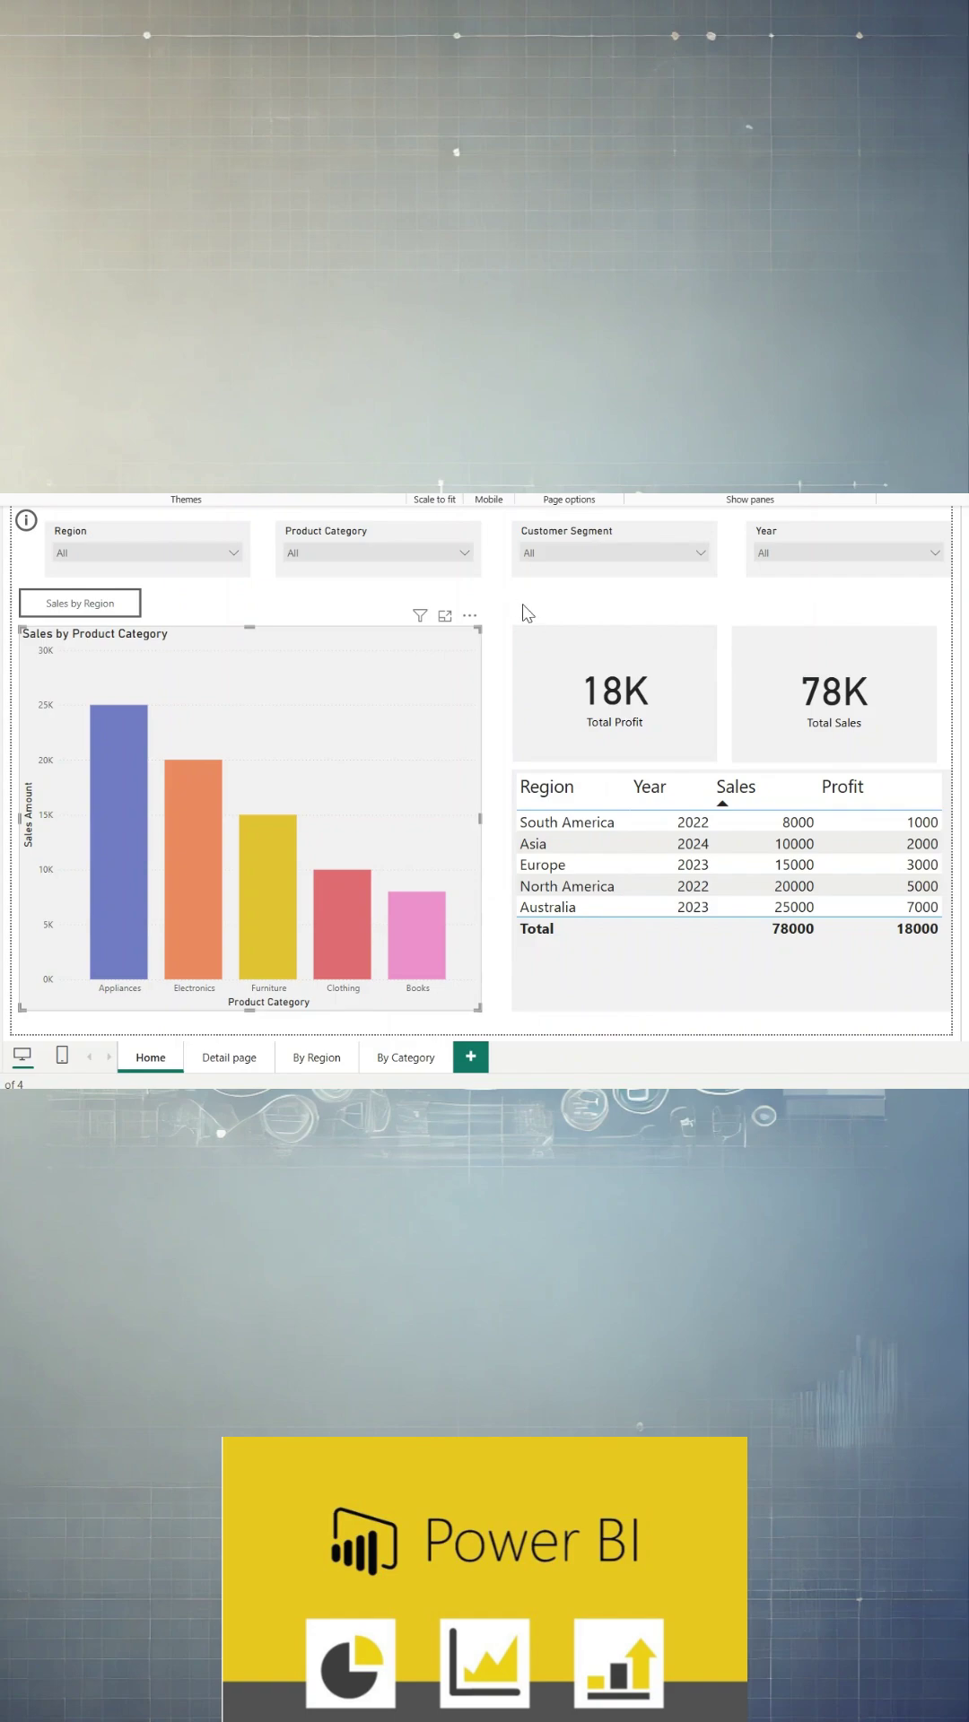
click(516, 608)
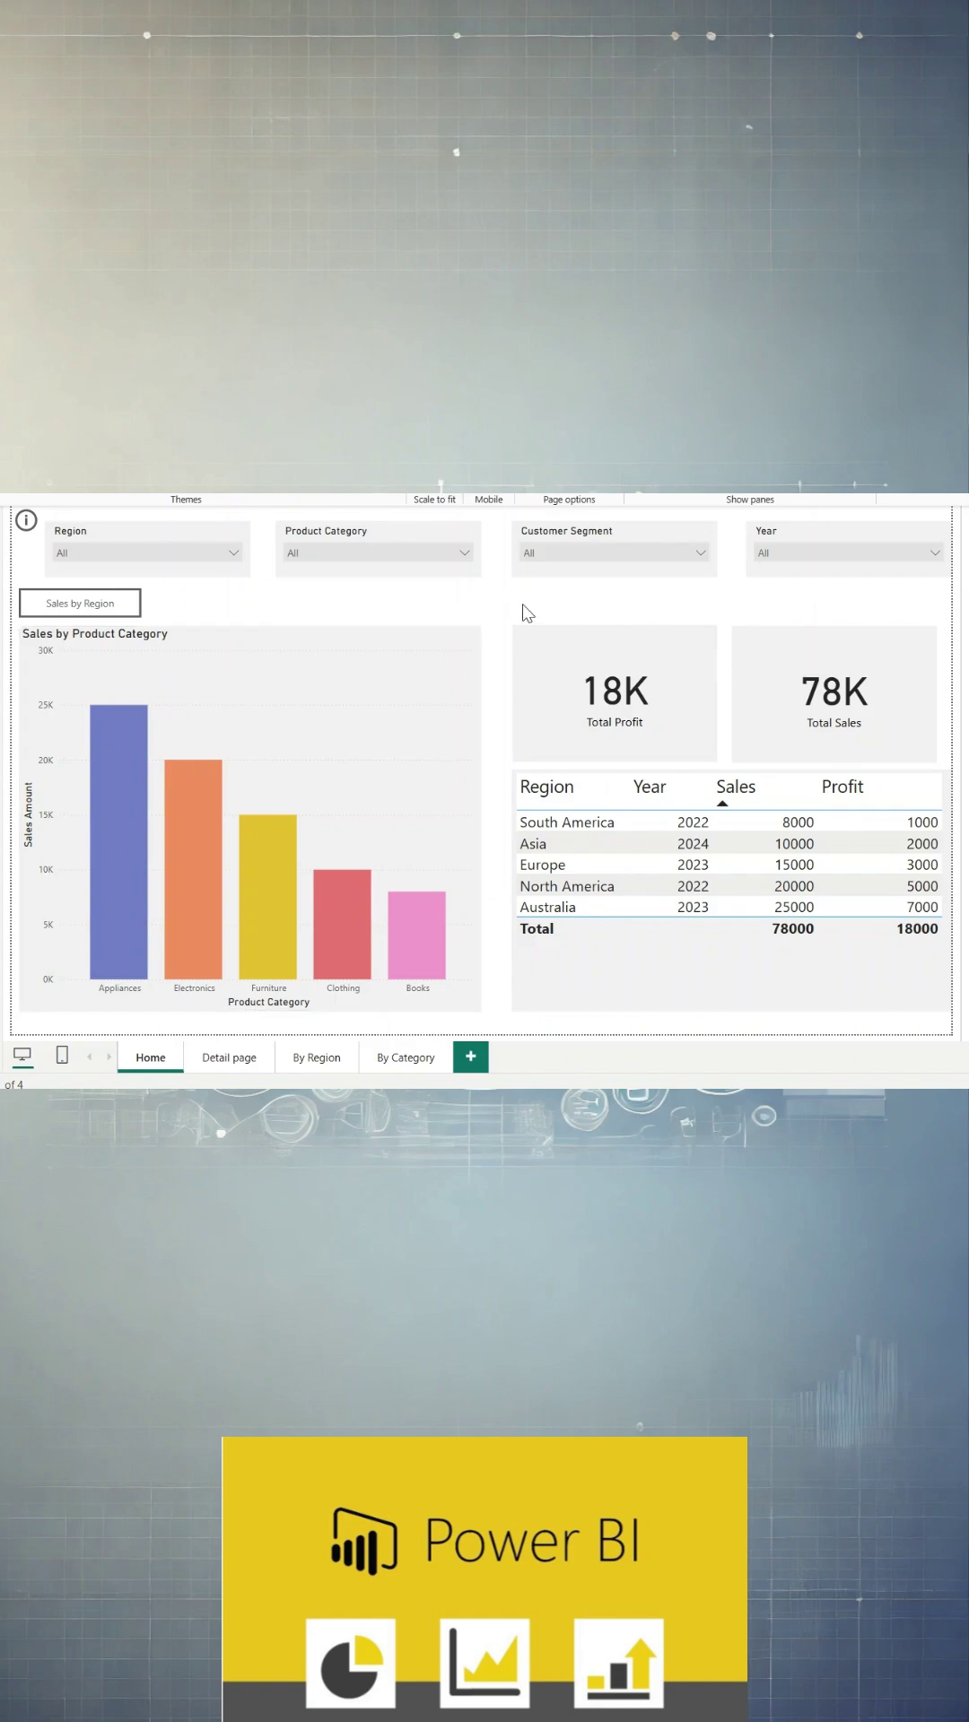
key(Tab)
key(Tab)
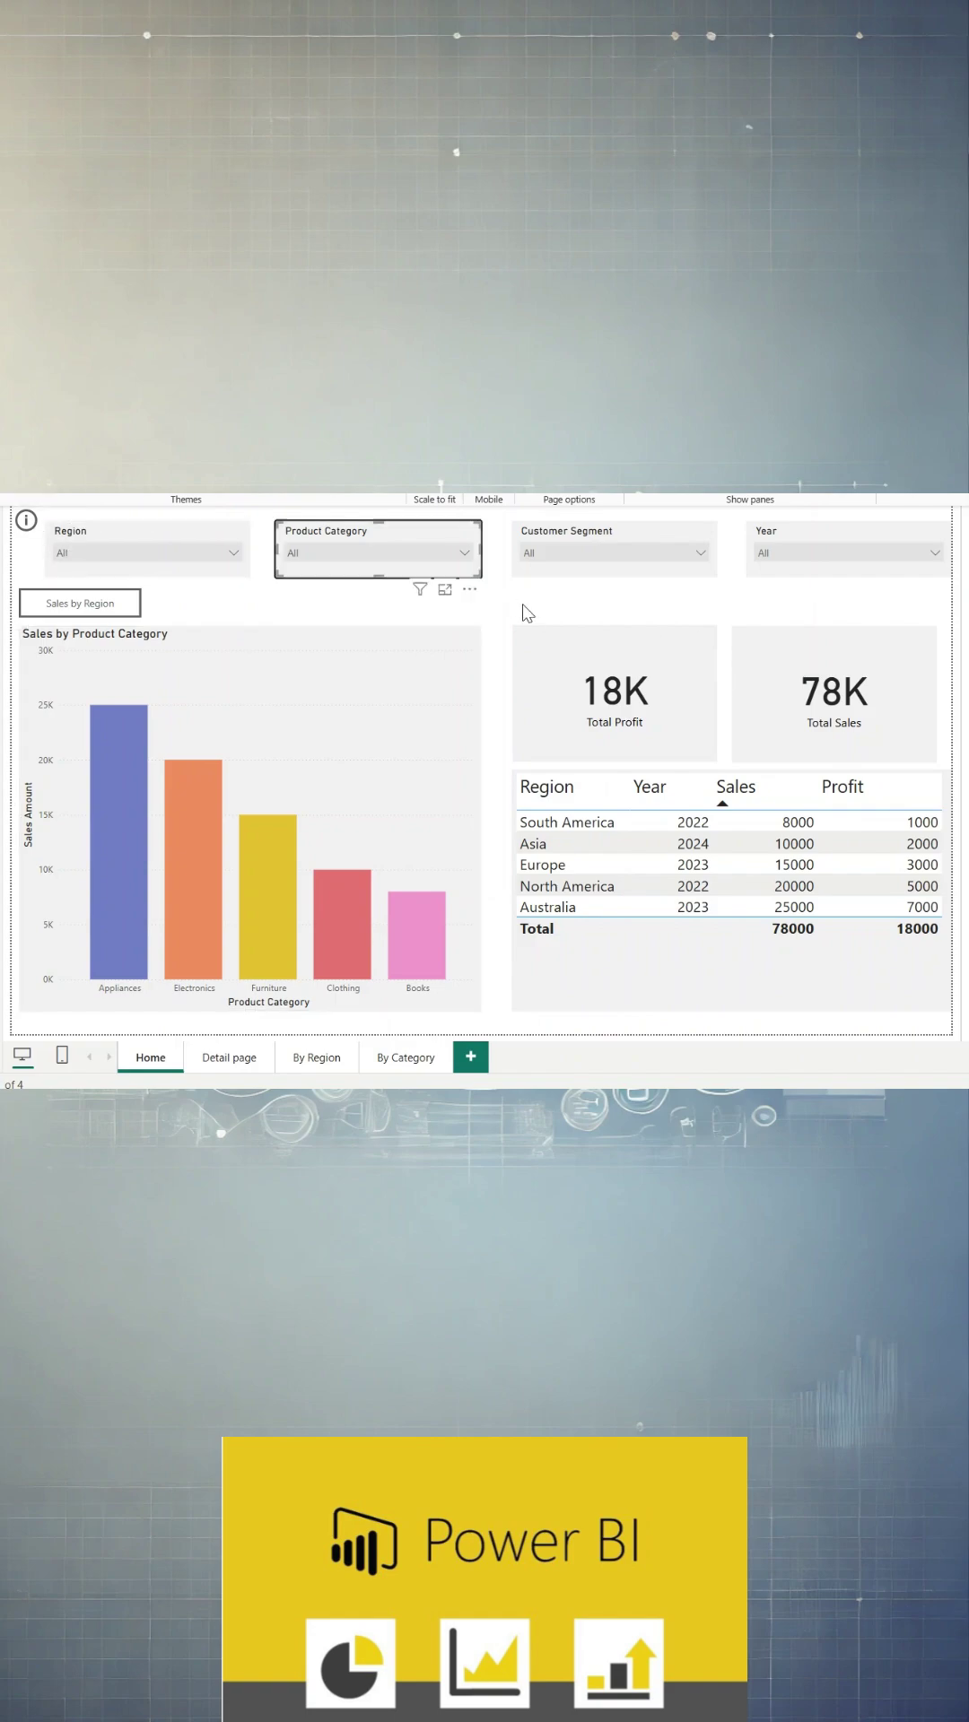
key(Tab)
key(Tab)
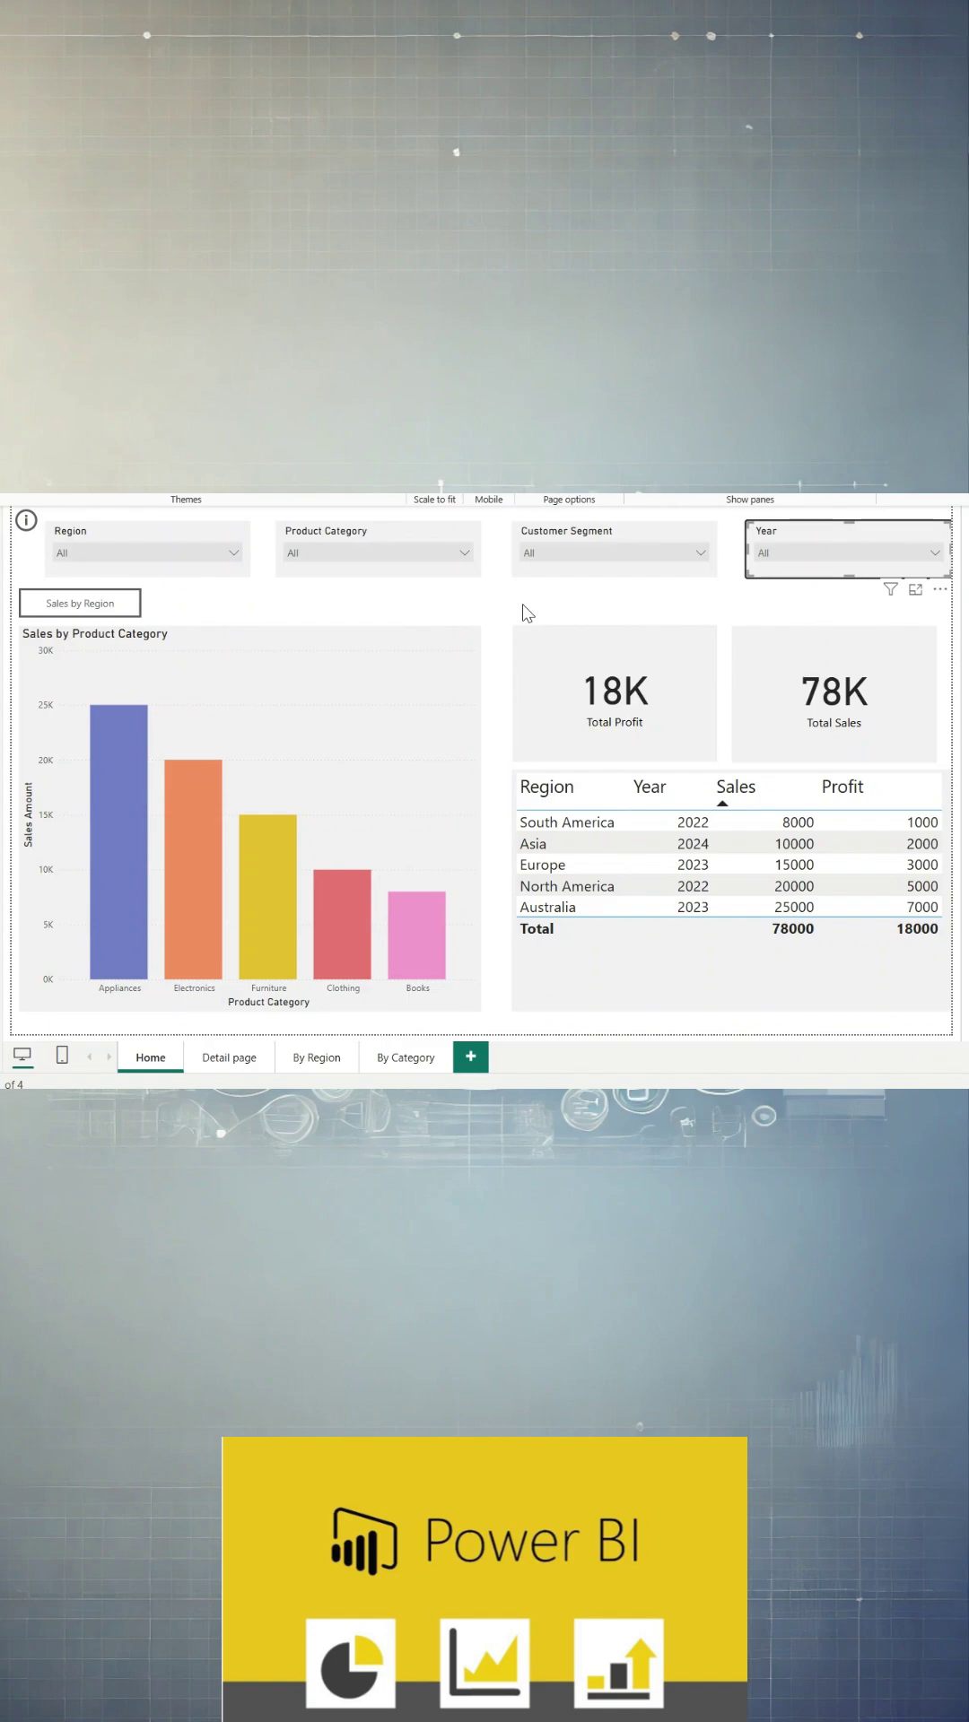
key(Tab)
key(Tab)
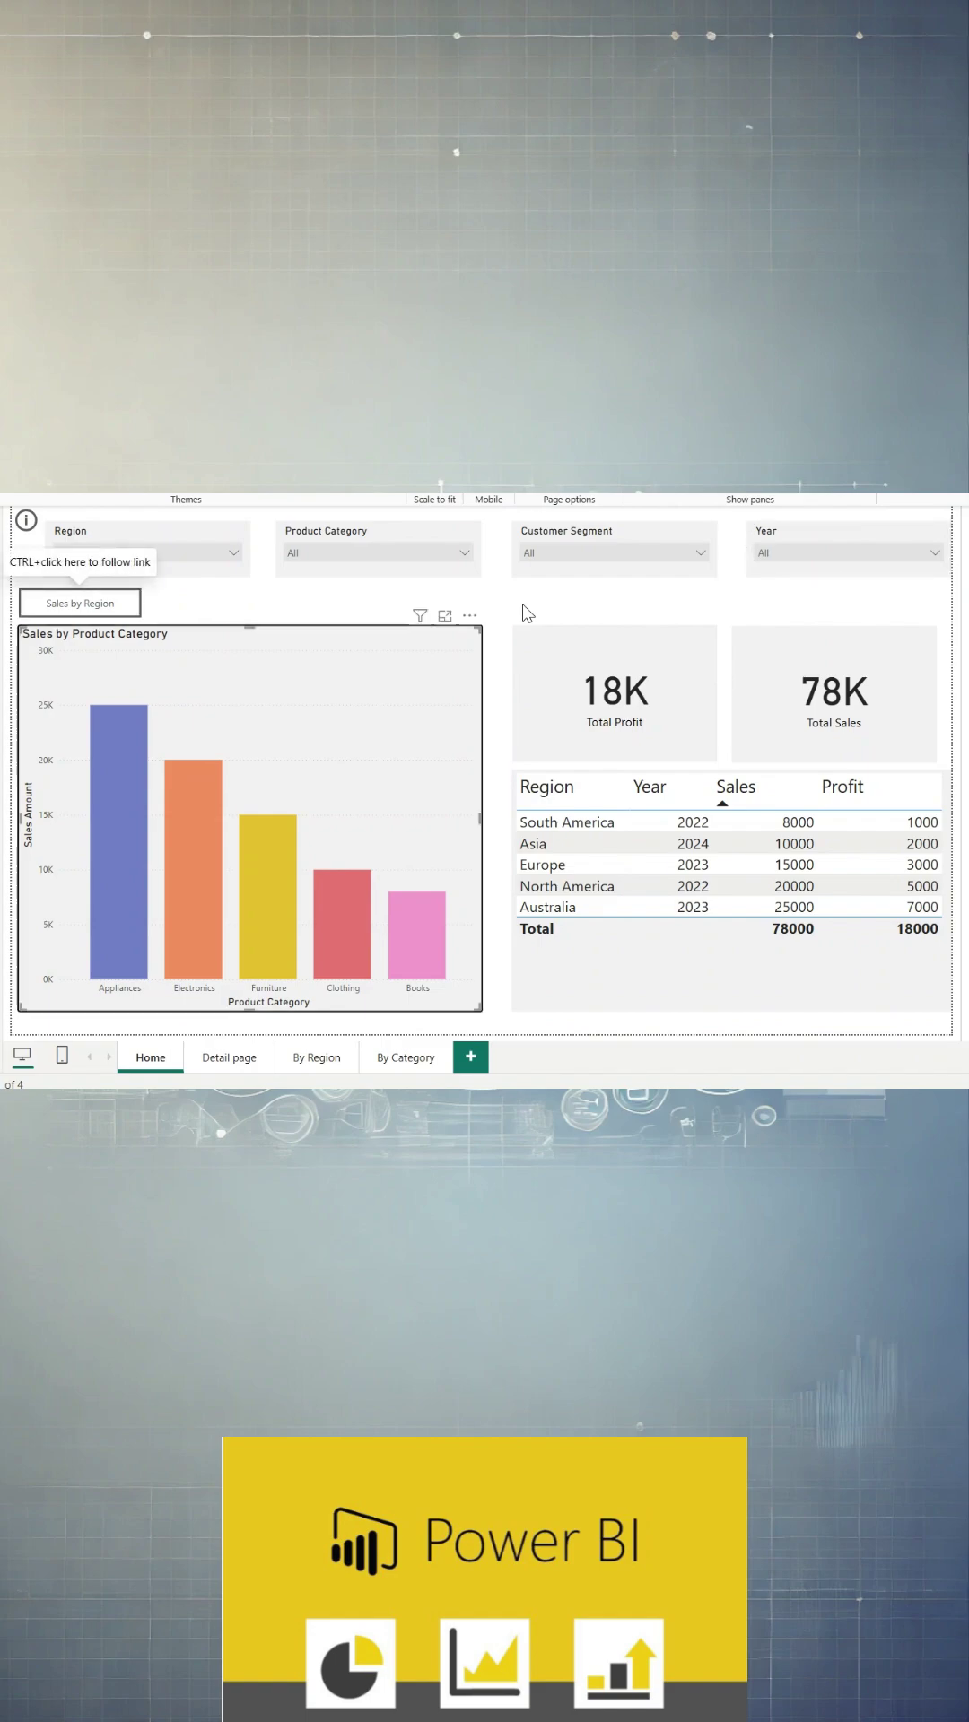
key(Tab)
key(Tab)
key(Tab)
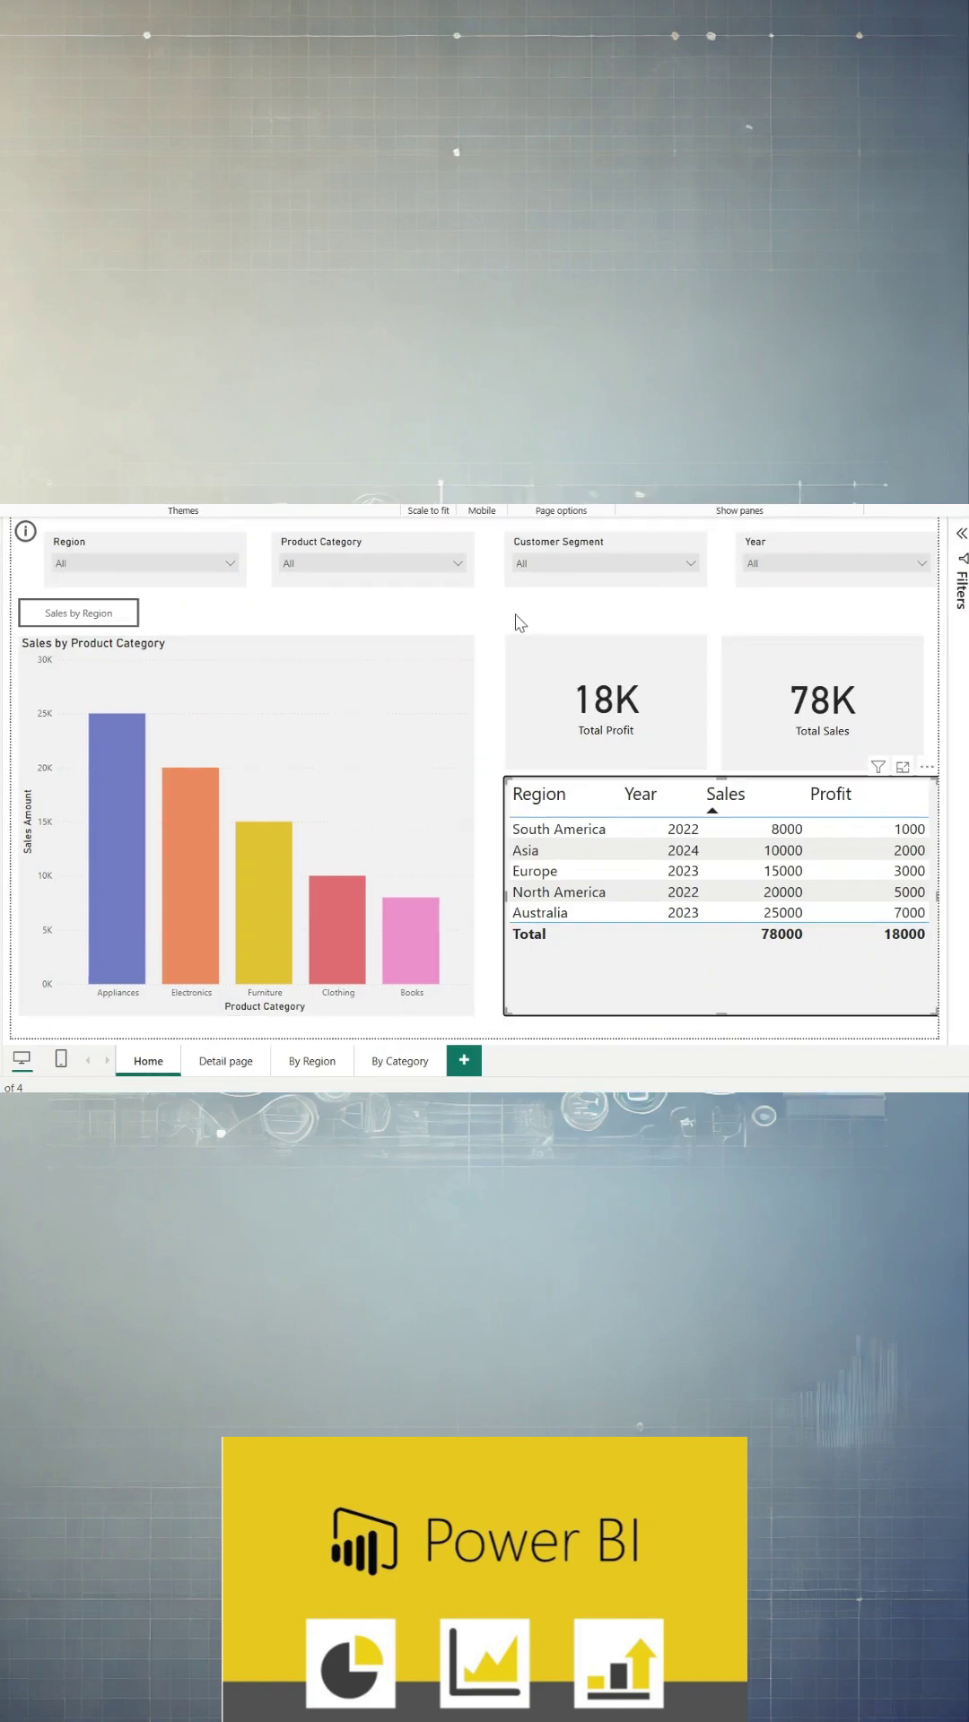